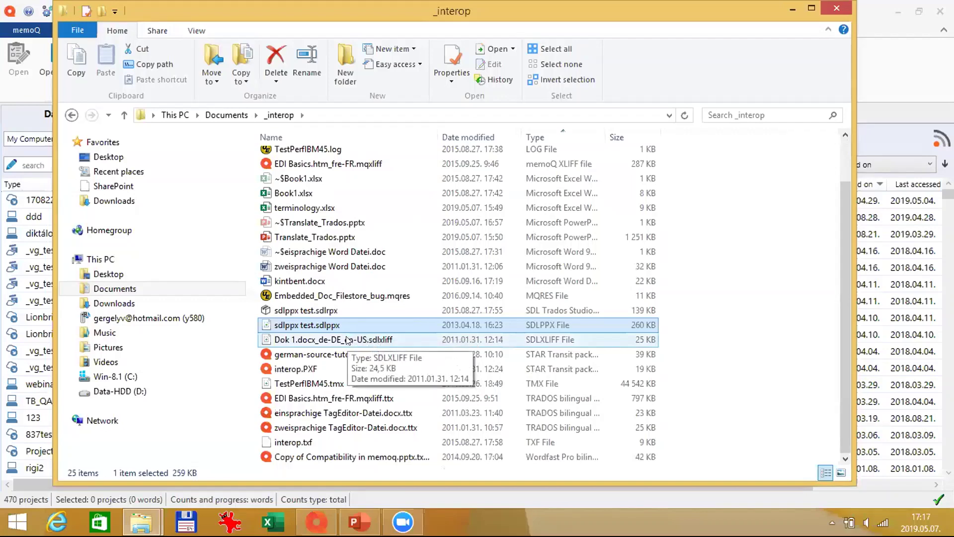
Examine the memoQ details in the file properties of Dok 1.docx_de-DE_en-US.sdlxliff, then dismiss the properties unchanged.
{"action": "left_click", "coordinate": [365, 340]}
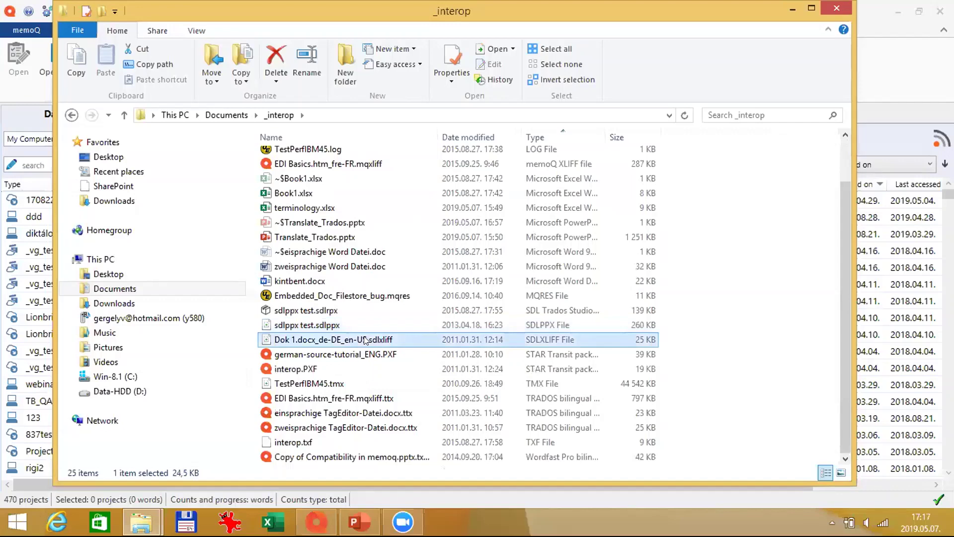
{"action": "right_click", "coordinate": [365, 340]}
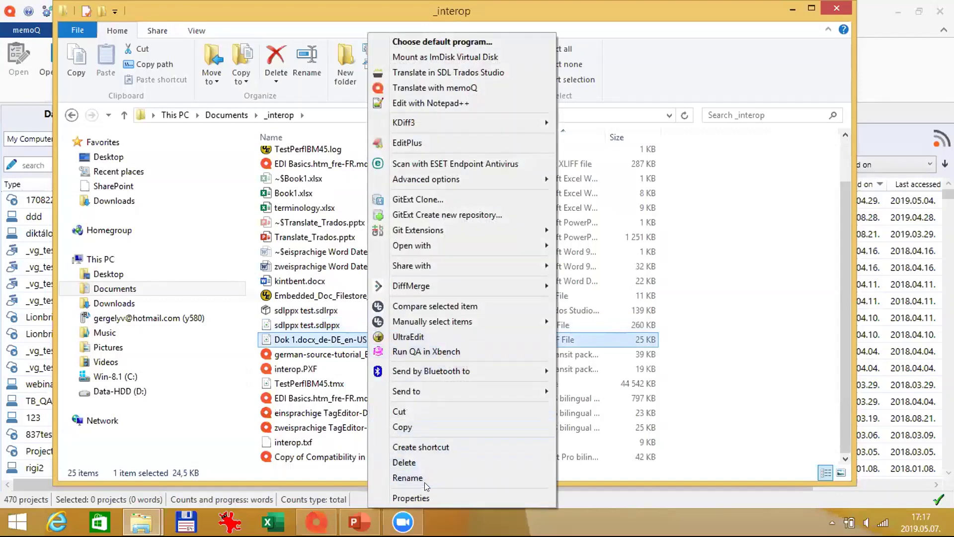
{"action": "left_click", "coordinate": [418, 495]}
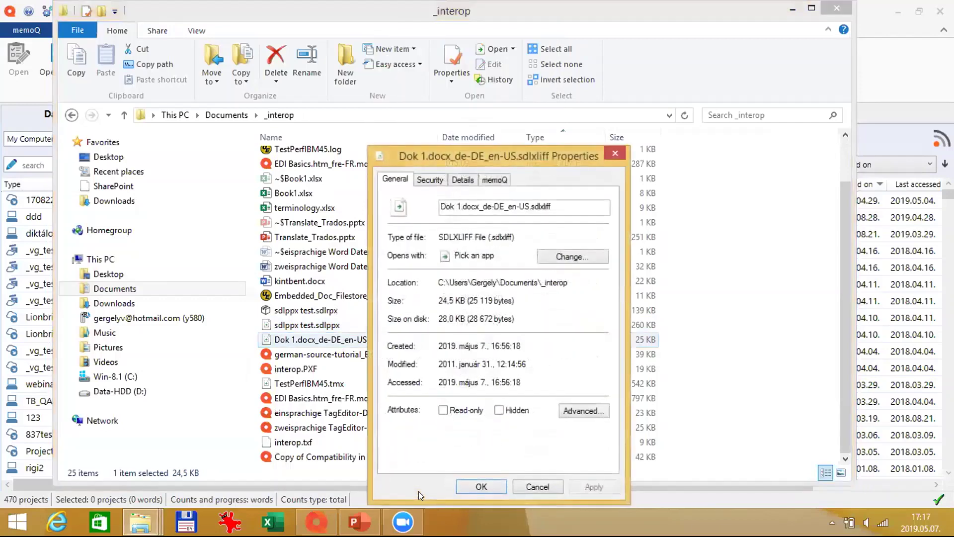
{"action": "left_click", "coordinate": [500, 179]}
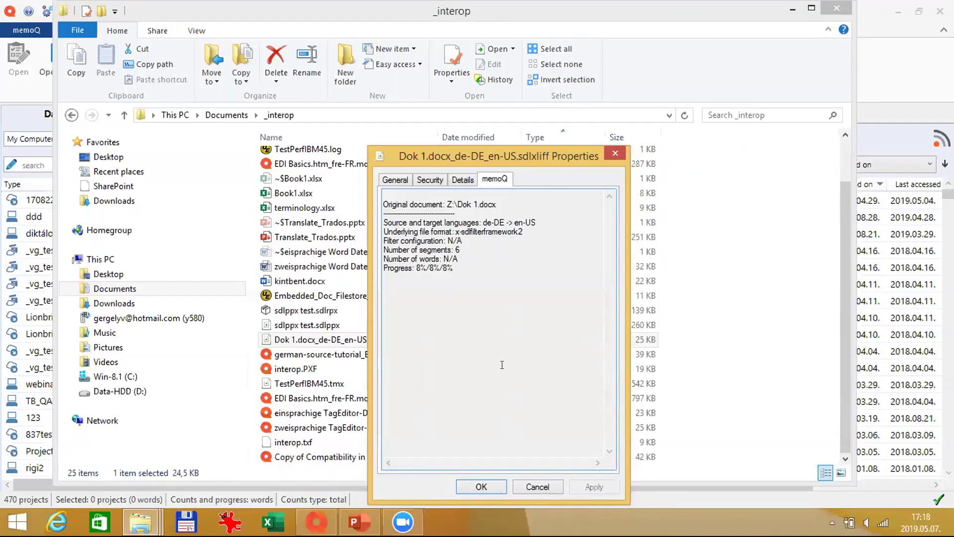
{"action": "left_click", "coordinate": [539, 486]}
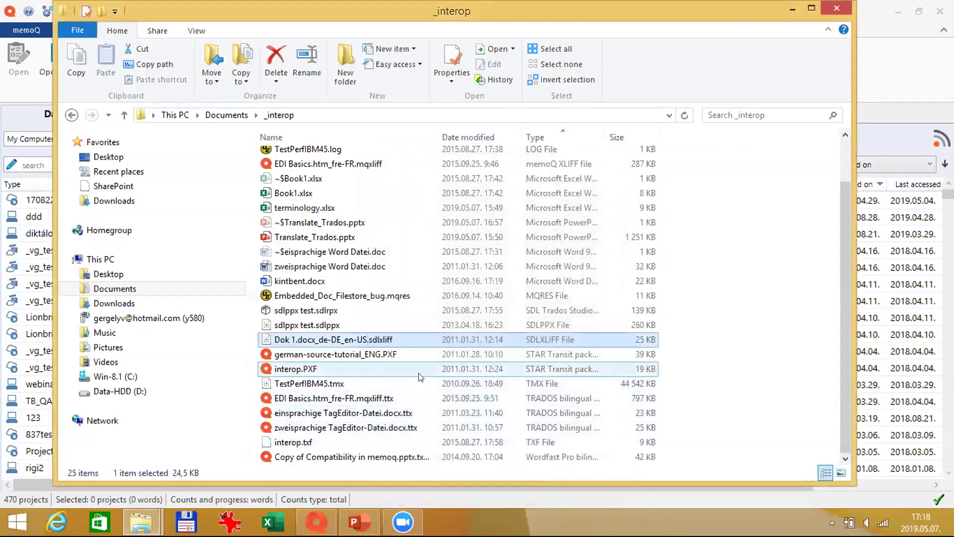
Check the file properties of sdlppx test.sdlppx and dismiss them without changes.
{"action": "left_click", "coordinate": [351, 324]}
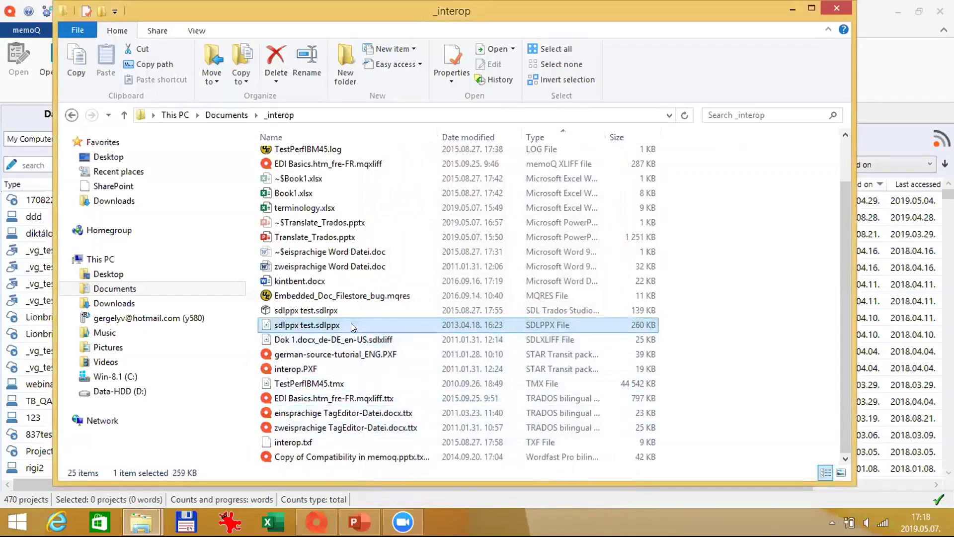
{"action": "right_click", "coordinate": [351, 324]}
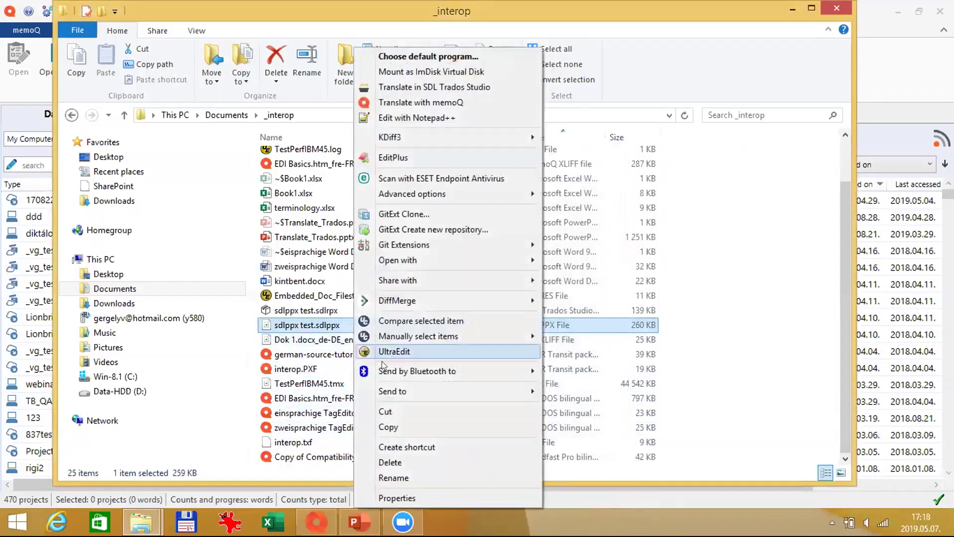
{"action": "left_click", "coordinate": [405, 495]}
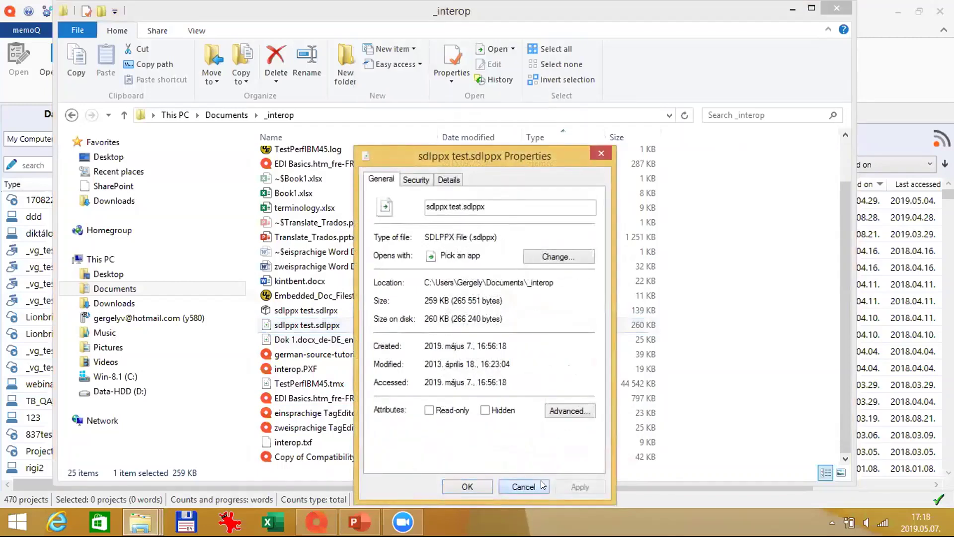
{"action": "left_click", "coordinate": [540, 481]}
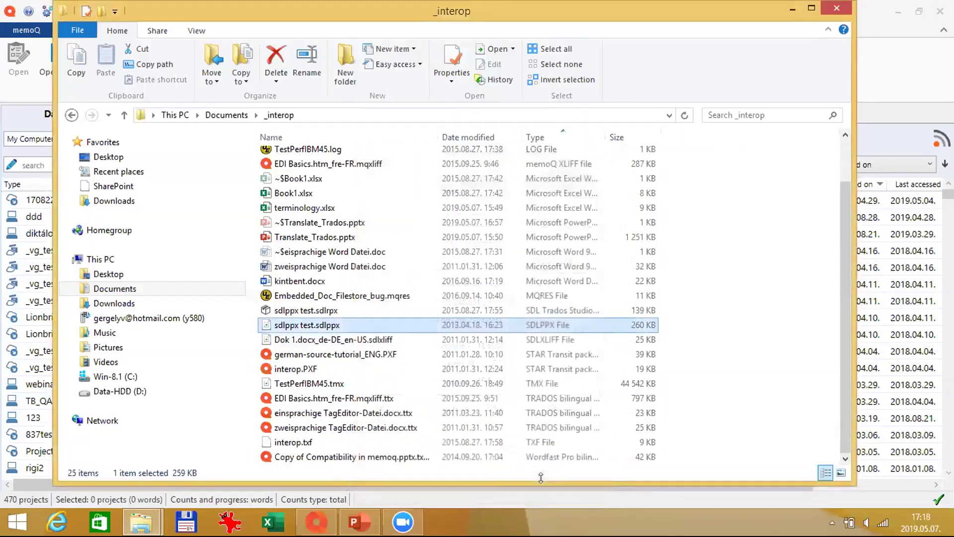
{"action": "left_click", "coordinate": [361, 339]}
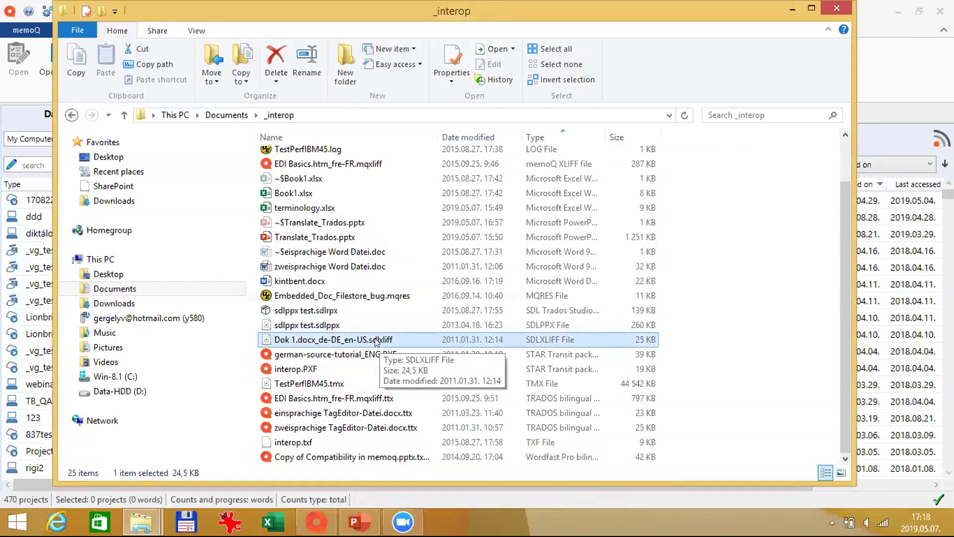
{"action": "left_click", "coordinate": [315, 514]}
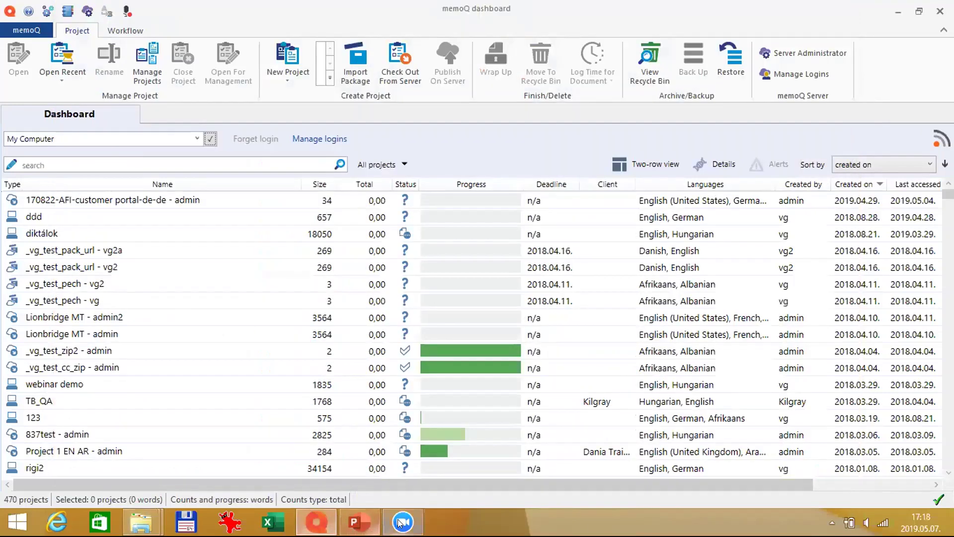
{"action": "left_click", "coordinate": [406, 522]}
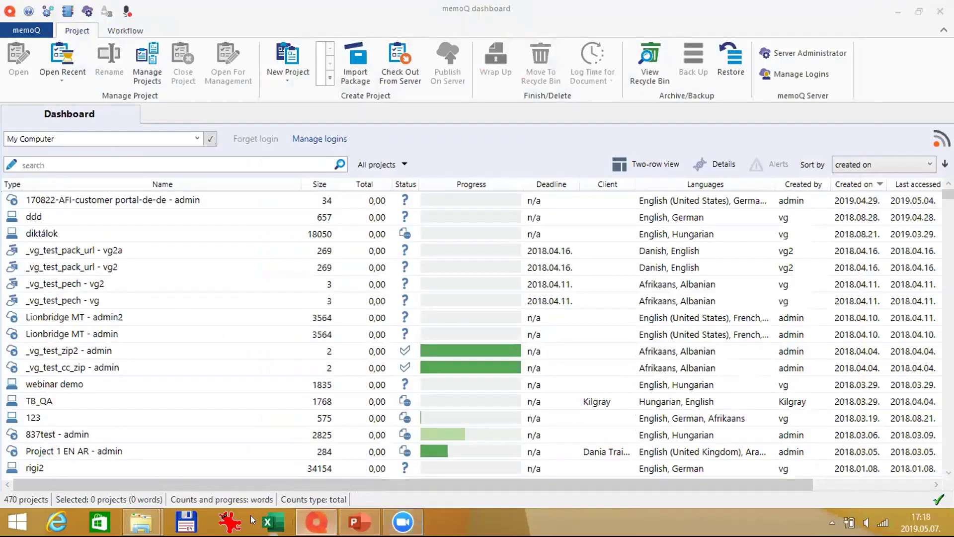
{"action": "mouse_move", "coordinate": [150, 519]}
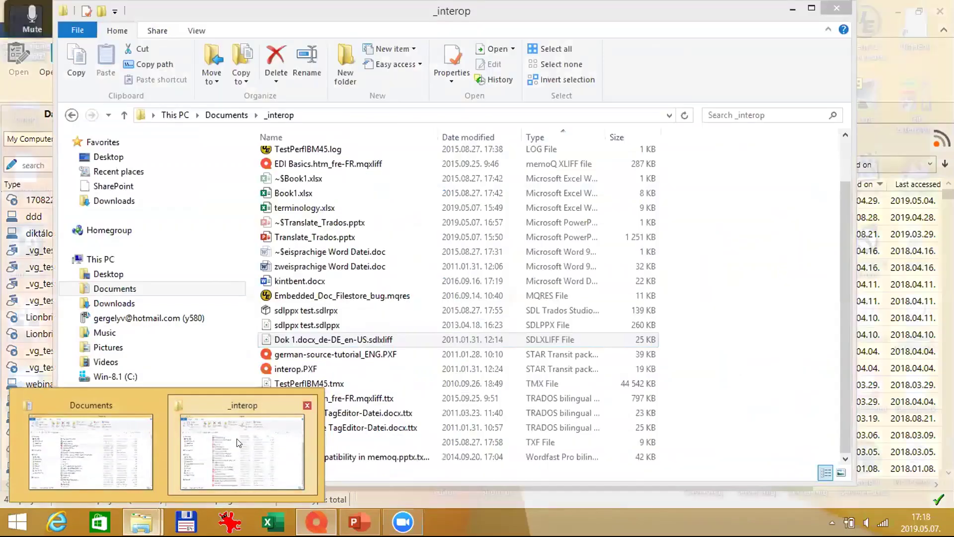
{"action": "left_click", "coordinate": [238, 442]}
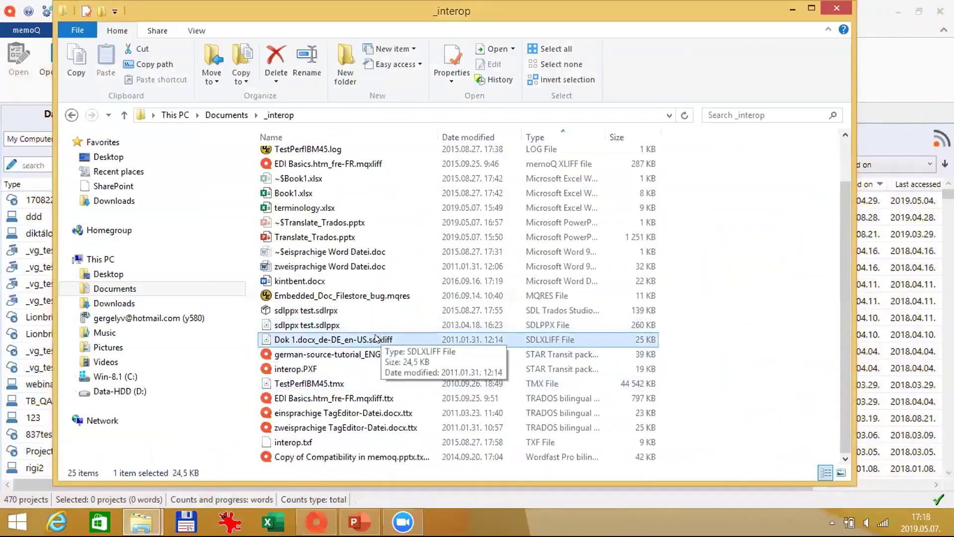
Send Dok 1.docx_de-DE_en-US.sdlxliff from the _interop folder to memoQ for translation.
{"action": "double_click", "coordinate": [376, 339]}
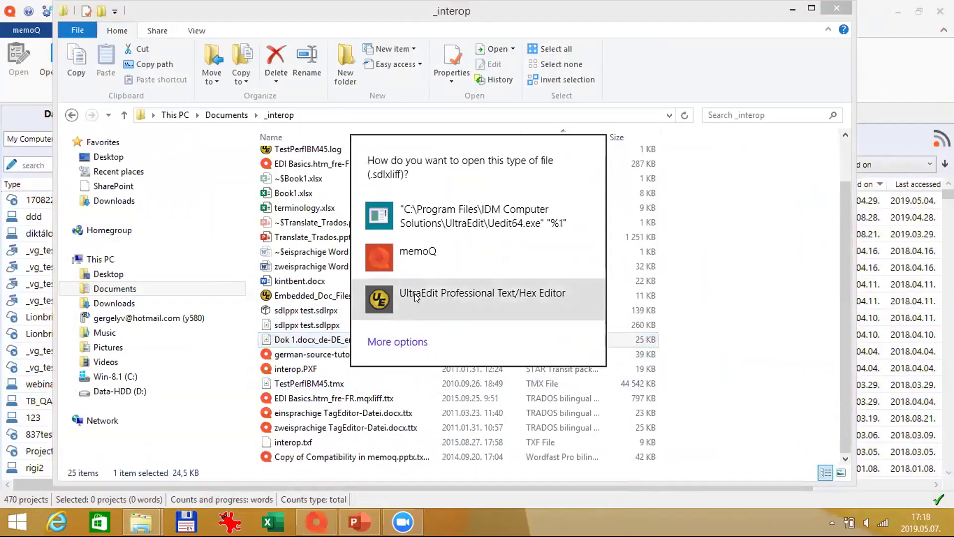
{"action": "left_click", "coordinate": [425, 268]}
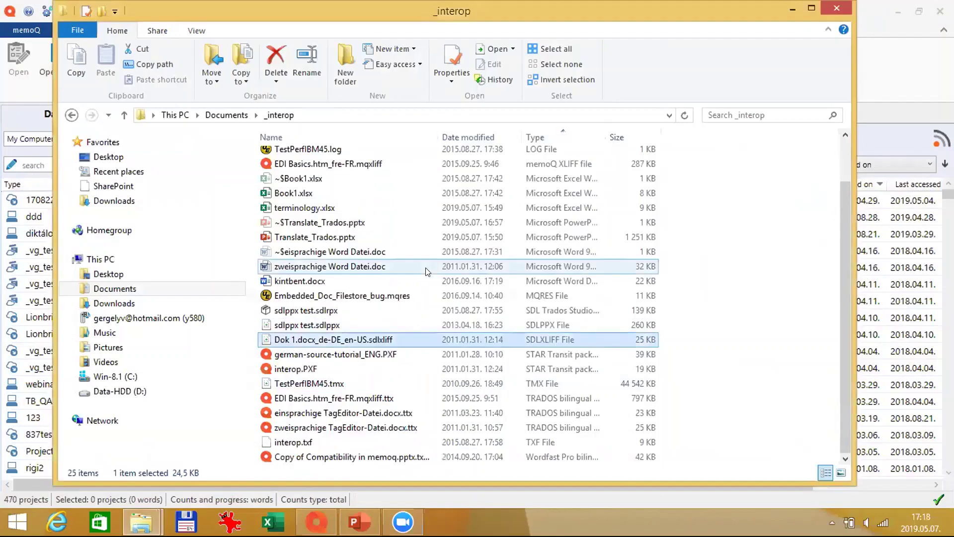
{"action": "right_click", "coordinate": [370, 340]}
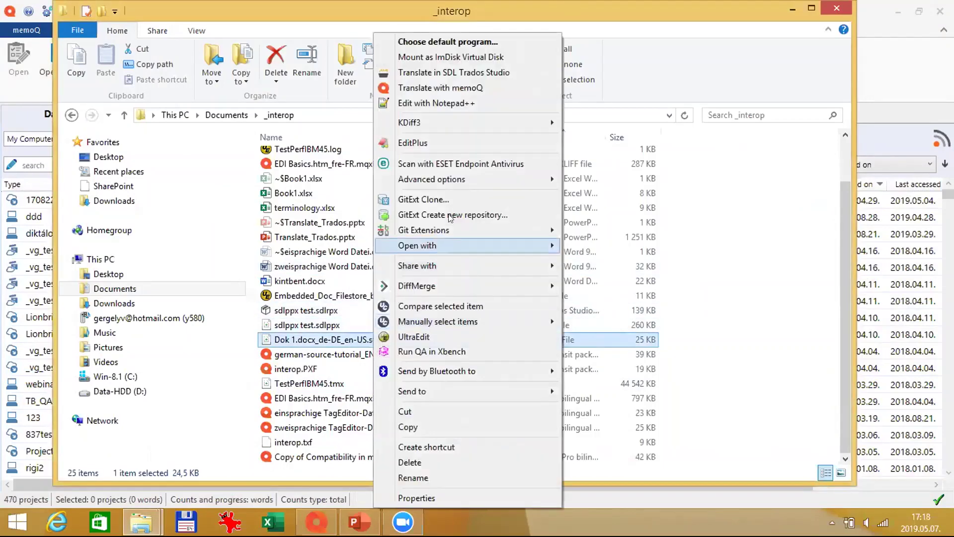
{"action": "left_click", "coordinate": [475, 87]}
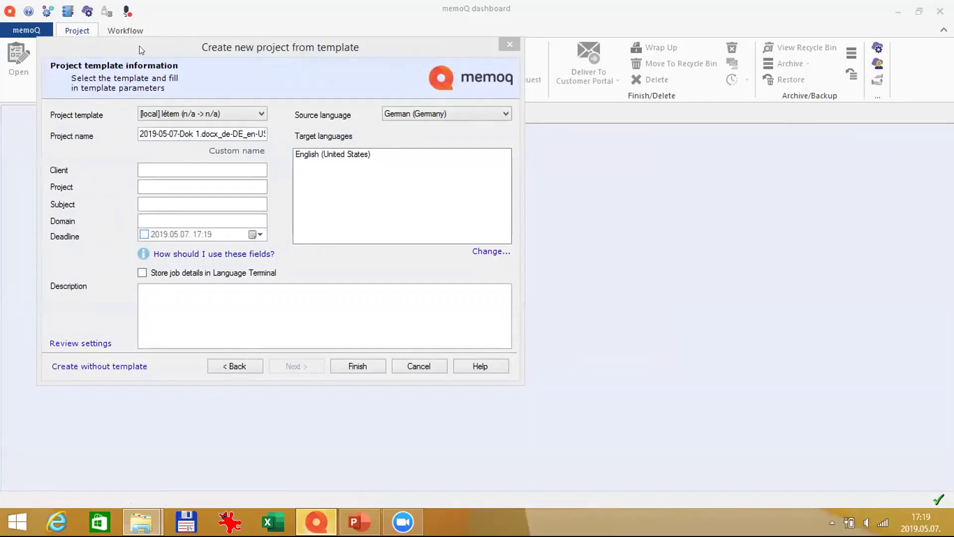
Create the project from the [local] létem template, keeping the proposed name, German (Germany) as source and English (United States) as target.
{"action": "left_click_drag", "start_coordinate": [139, 45], "coordinate": [316, 129]}
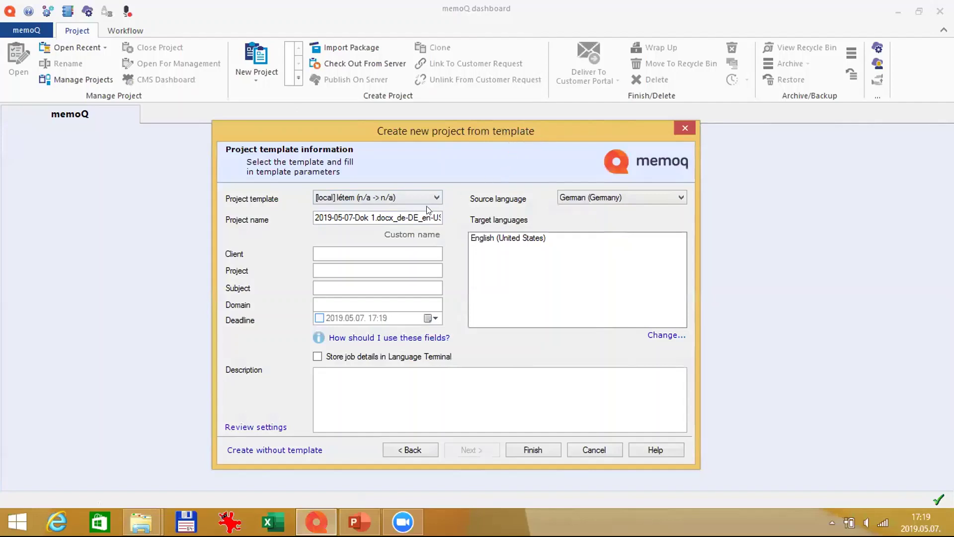
{"action": "left_click", "coordinate": [412, 195]}
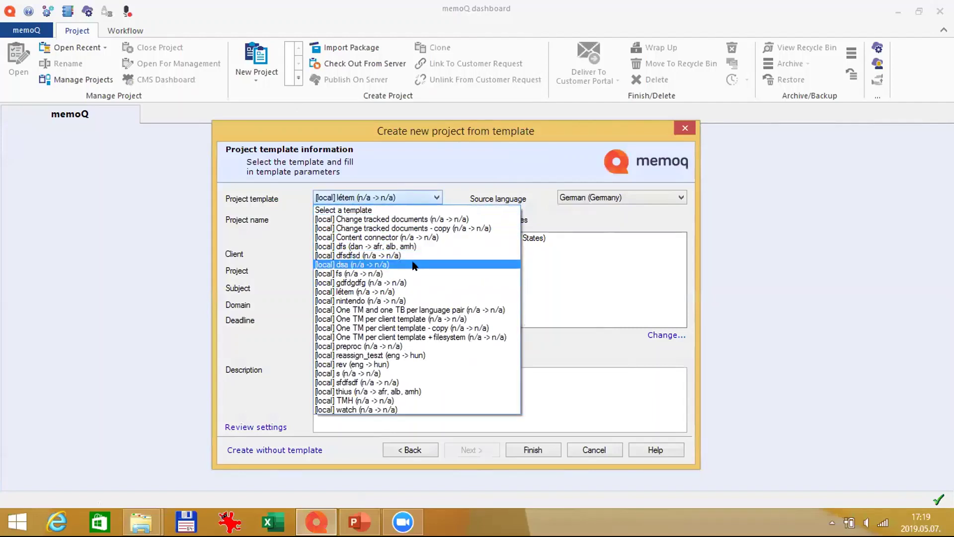
{"action": "left_click", "coordinate": [470, 134]}
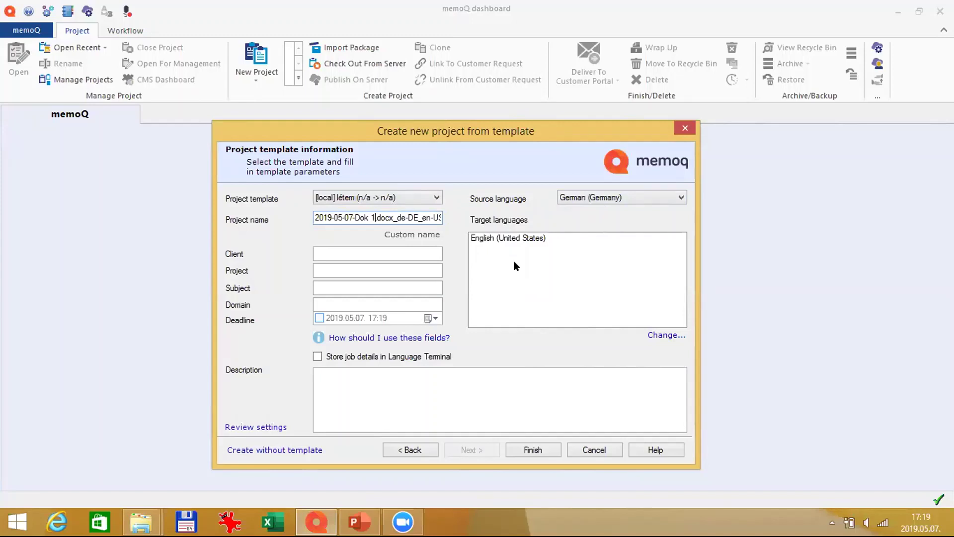
{"action": "left_click", "coordinate": [528, 448]}
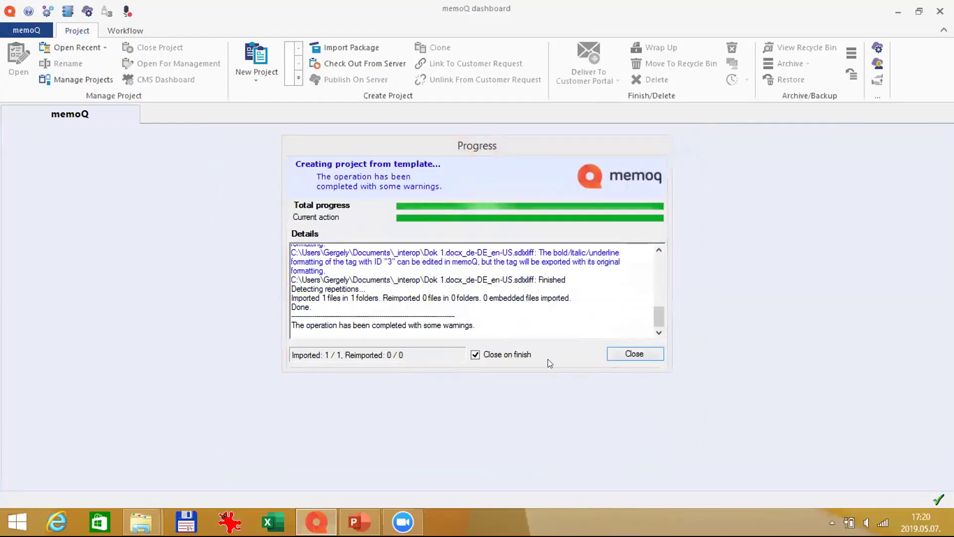
{"action": "left_click", "coordinate": [637, 352]}
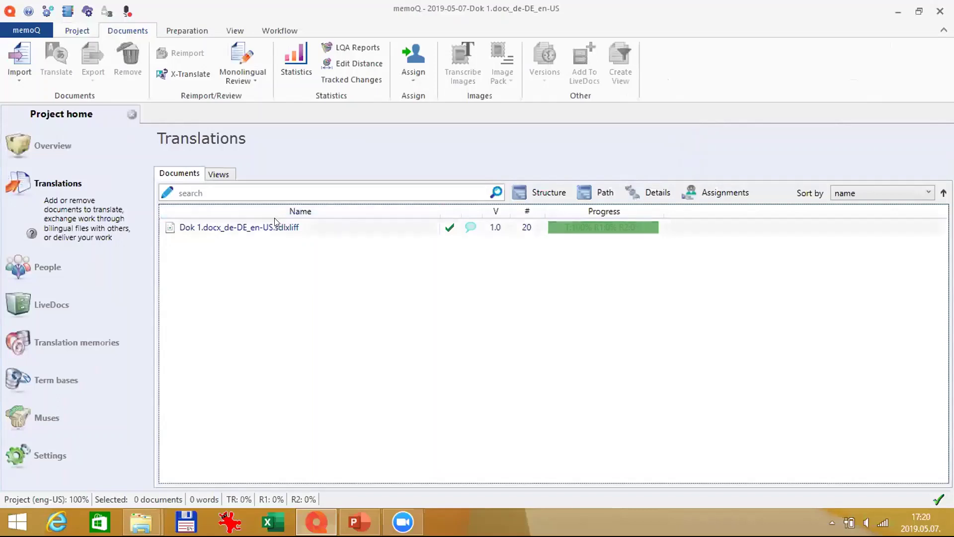
Open Dok 1.docx_de-DE_en-US.sdlxliff in the translation editor and examine the formatting, tags and translation results of its segments.
{"action": "left_click", "coordinate": [274, 227]}
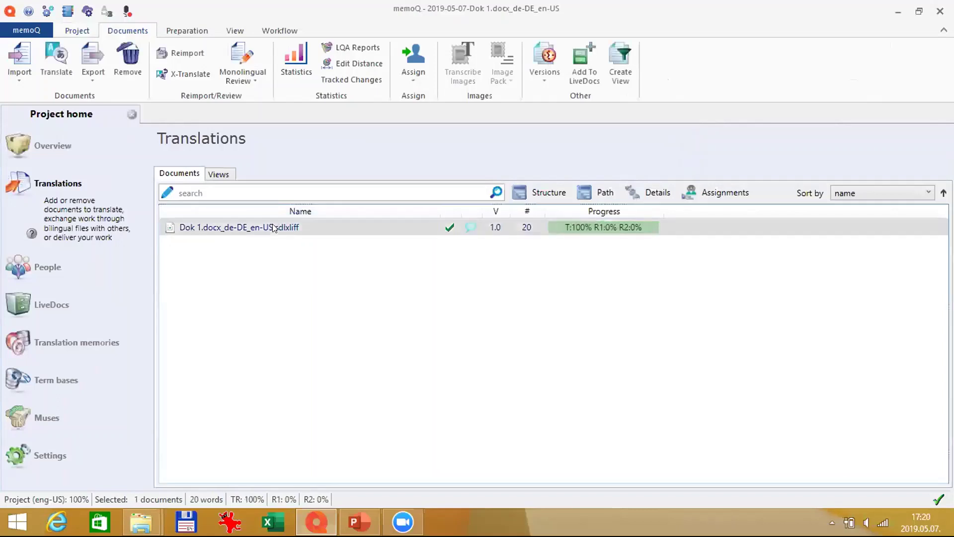
{"action": "double_click", "coordinate": [274, 227]}
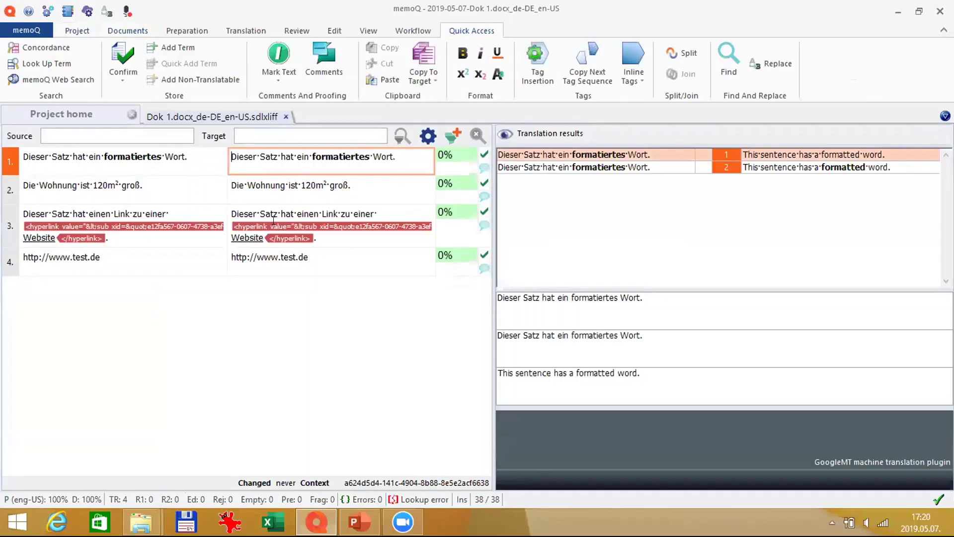
{"action": "left_click", "coordinate": [365, 185]}
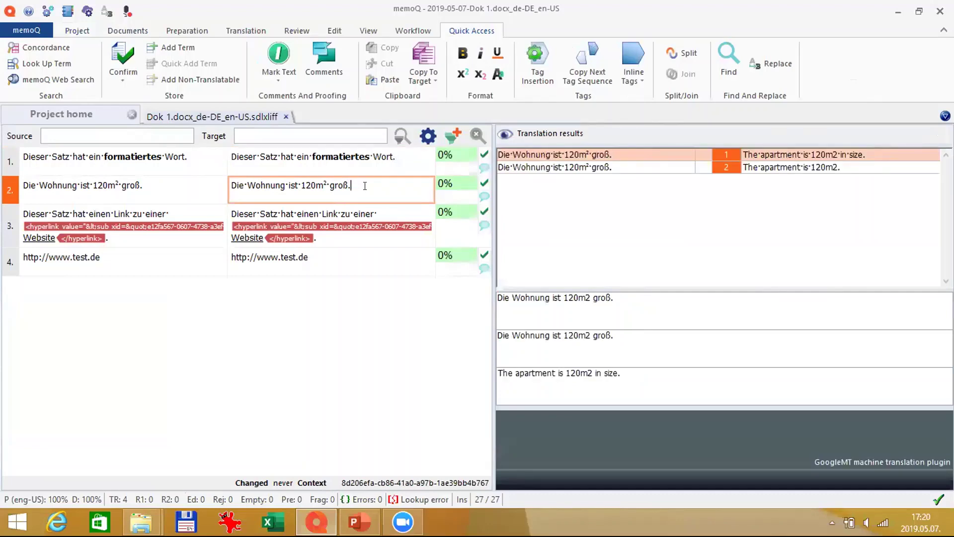
{"action": "left_click", "coordinate": [332, 250]}
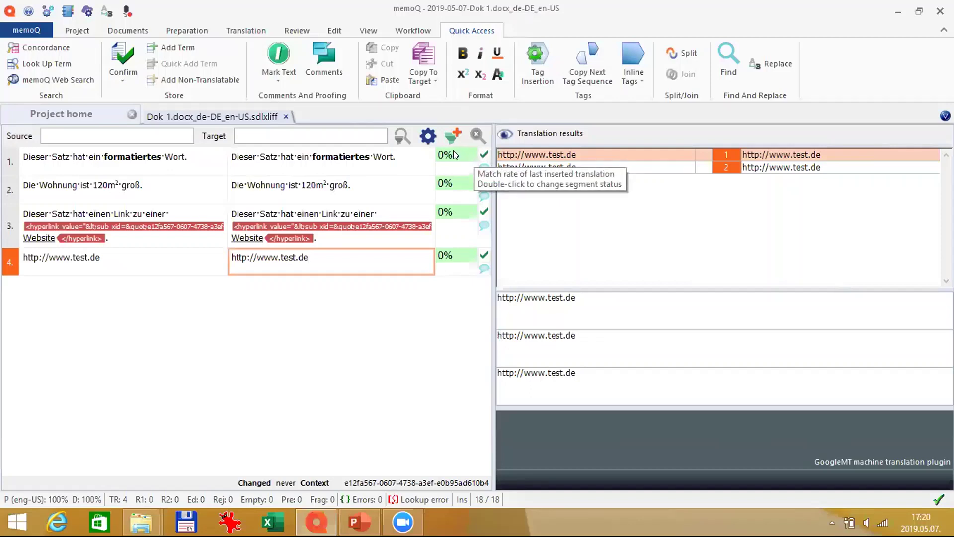
{"action": "left_click", "coordinate": [407, 155]}
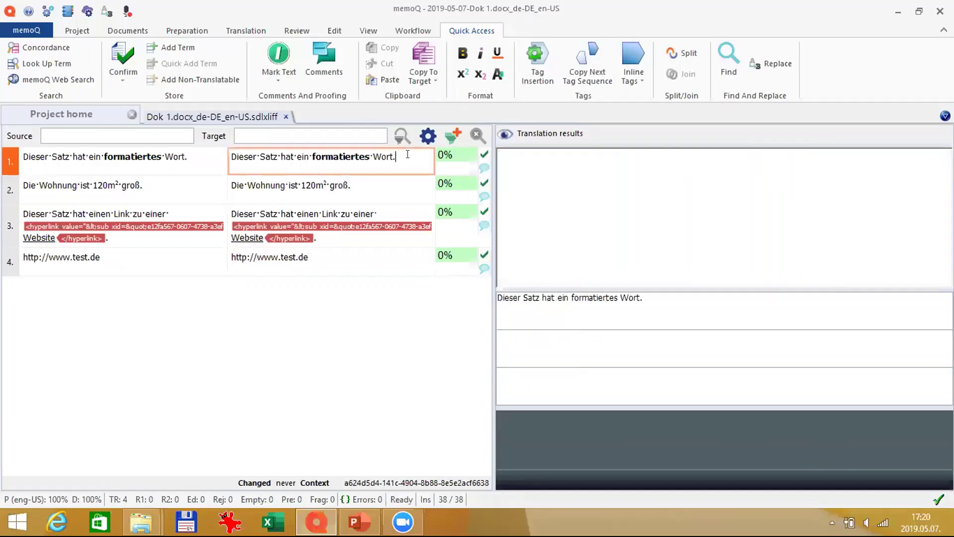
{"action": "left_click", "coordinate": [366, 184]}
{"action": "left_click", "coordinate": [378, 205]}
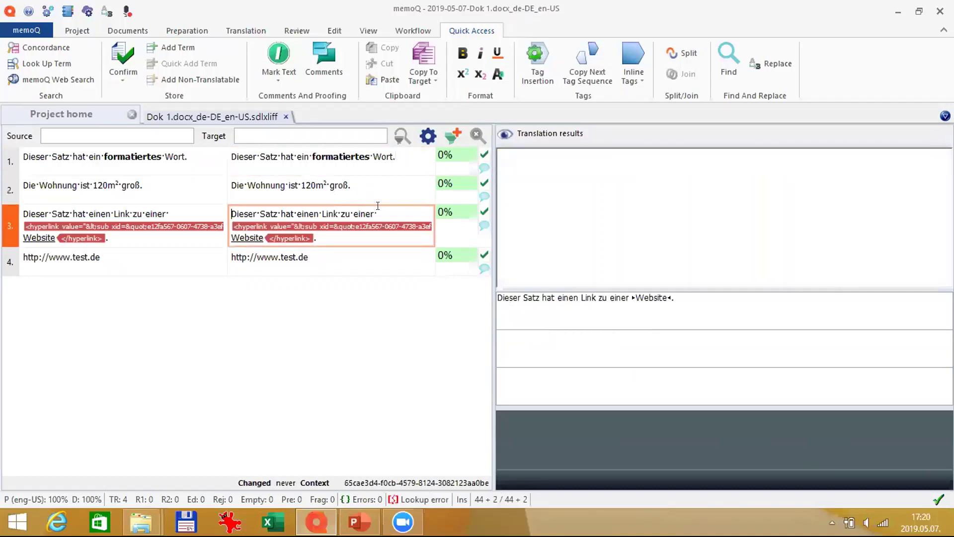
{"action": "left_click", "coordinate": [386, 187]}
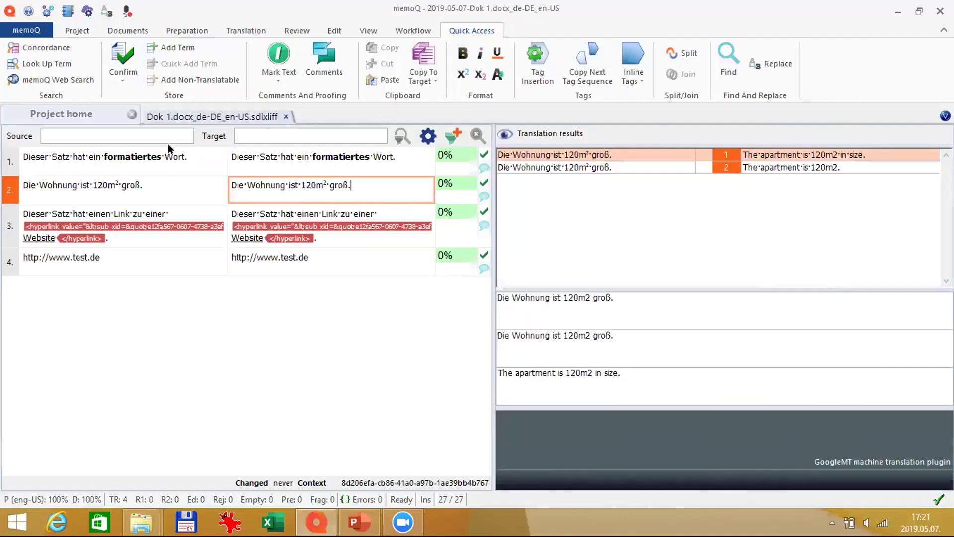
Return to the project's document list and export Dok 1.docx_de-DE_en-US.sdlxliff to its stored path.
{"action": "left_click", "coordinate": [92, 115]}
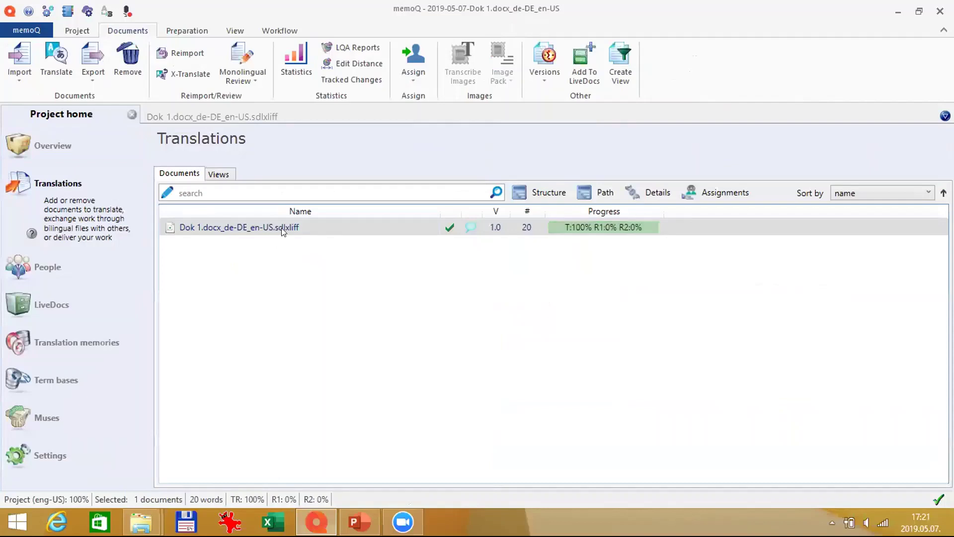
{"action": "right_click", "coordinate": [281, 229]}
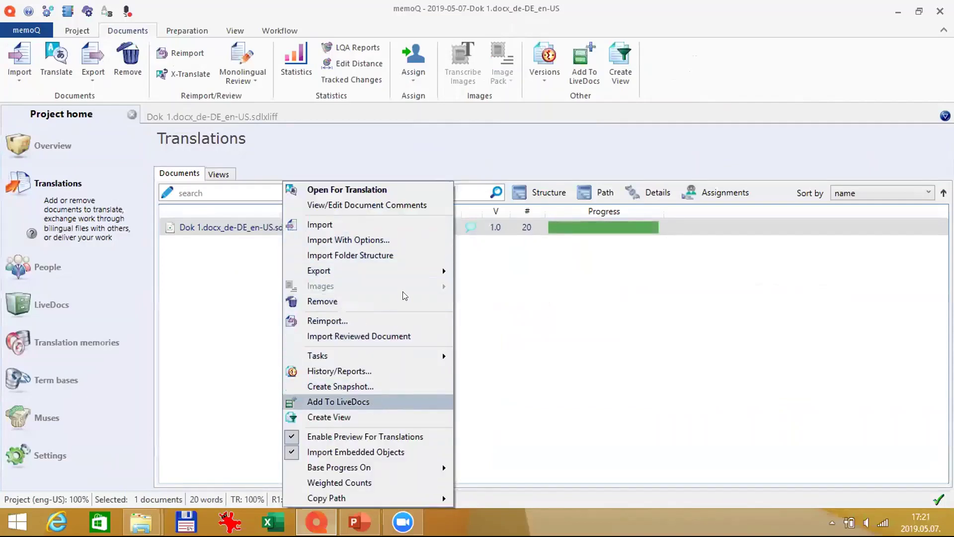
{"action": "mouse_move", "coordinate": [406, 268]}
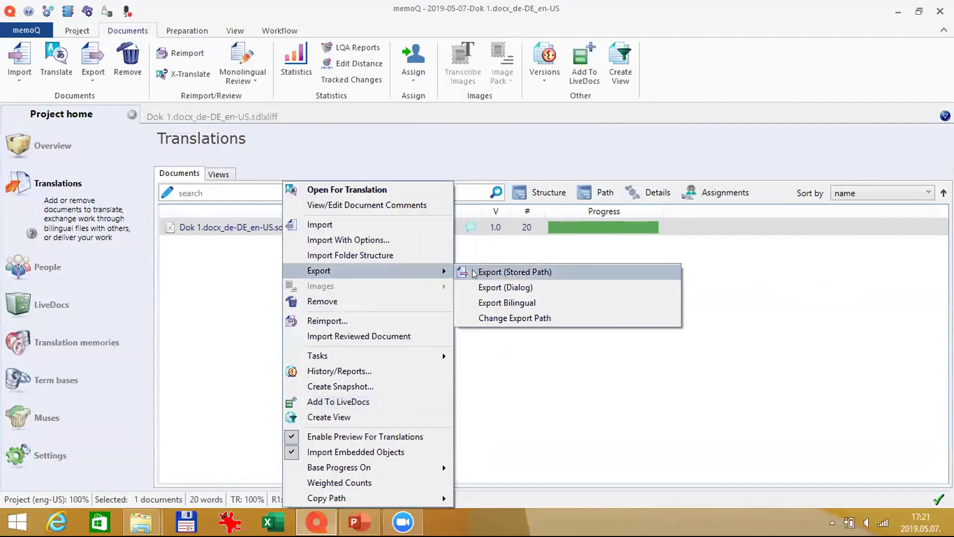
{"action": "left_click", "coordinate": [520, 273]}
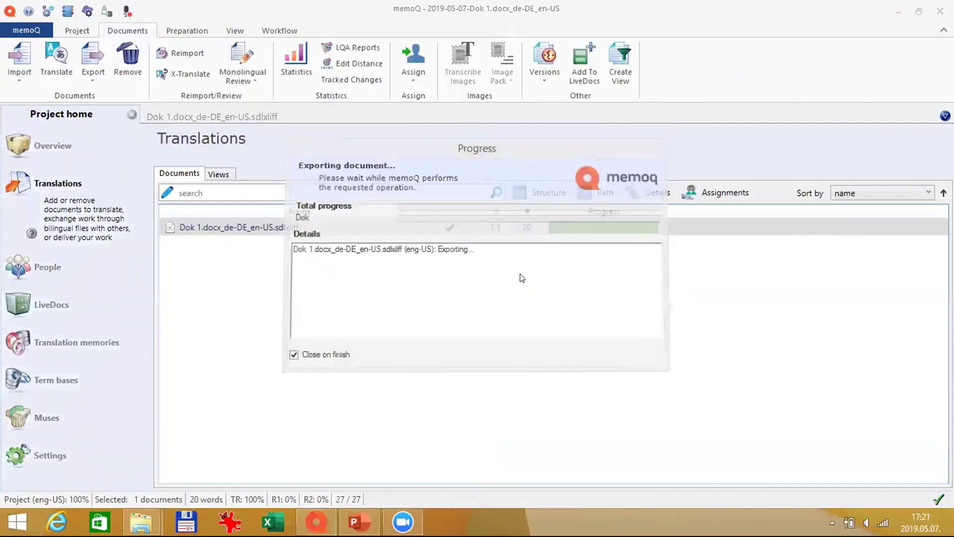
{"action": "left_click", "coordinate": [689, 307]}
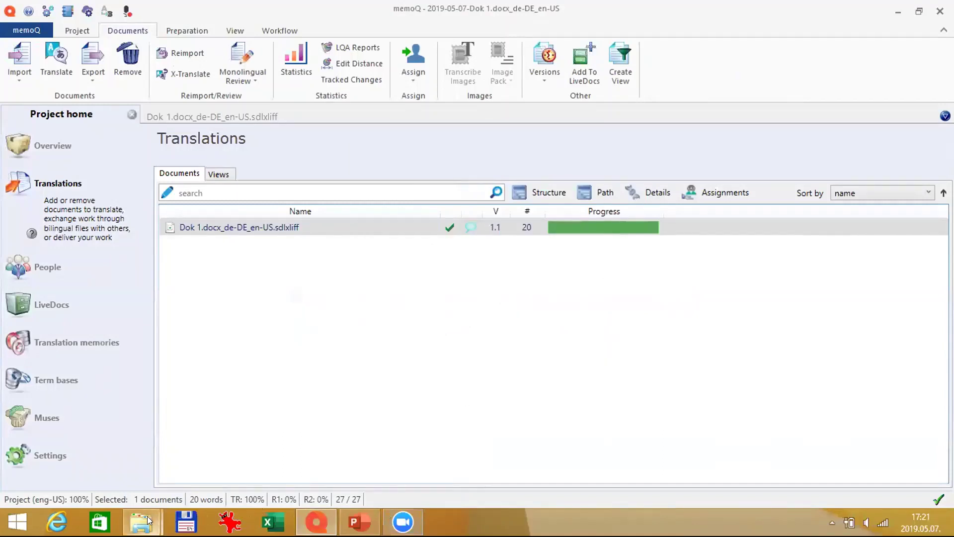
Switch to the _interop folder and find the exported SDLXLIFF file by sorting on modification date, restoring the sort by type.
{"action": "mouse_move", "coordinate": [149, 520]}
{"action": "left_click", "coordinate": [242, 452]}
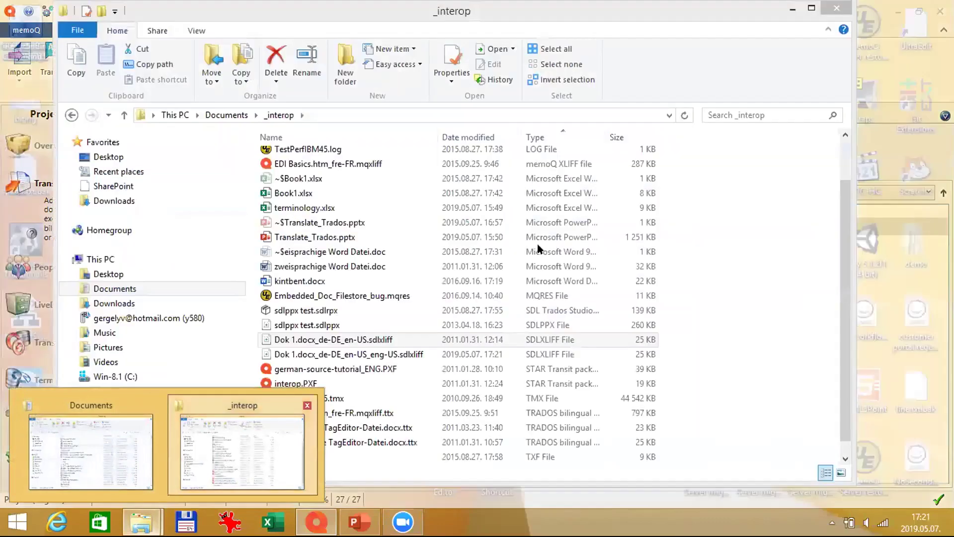
{"action": "scroll", "coordinate": [554, 226], "scroll_direction": "up", "scroll_amount": 1}
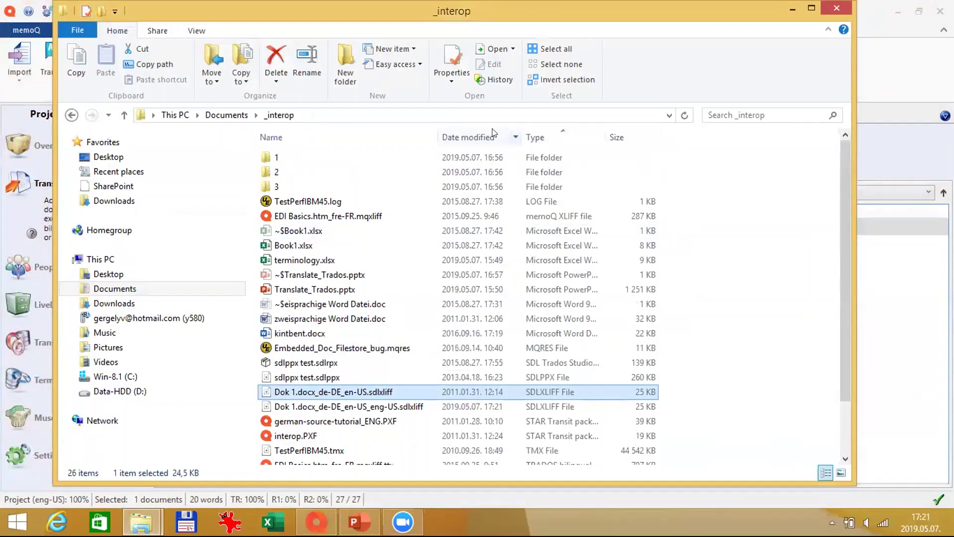
{"action": "left_click", "coordinate": [474, 140]}
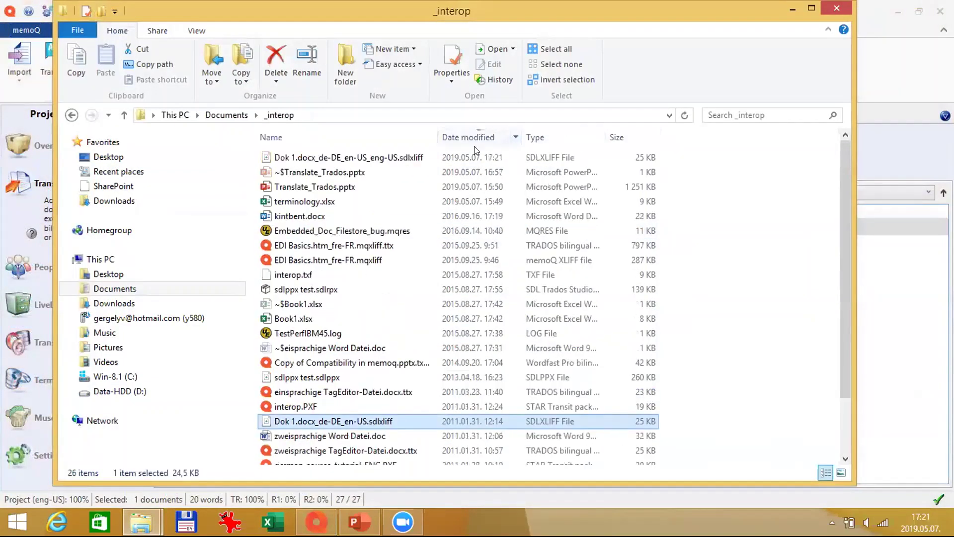
{"action": "left_click", "coordinate": [415, 160]}
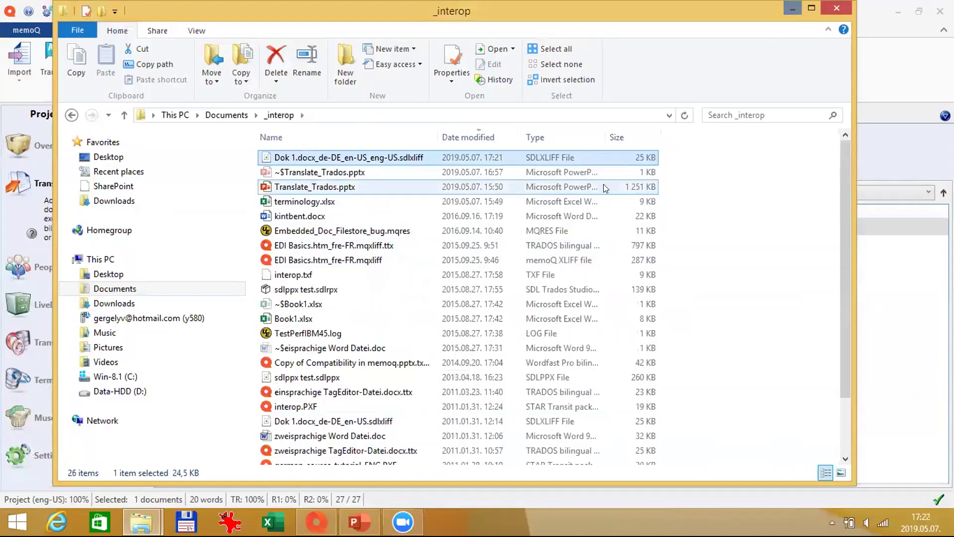
{"action": "left_click", "coordinate": [541, 138]}
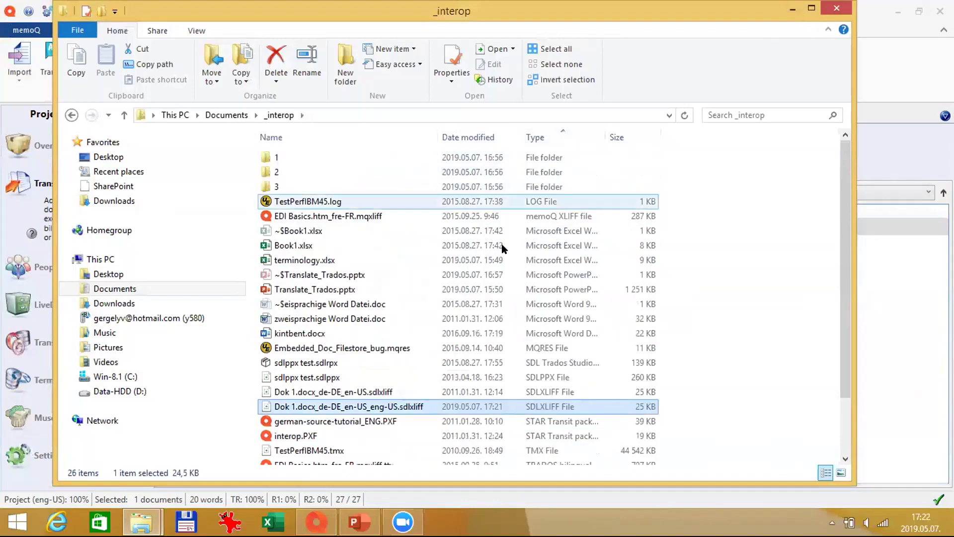
Send the package sdlppx test.sdlppx from the _interop folder to memoQ for translation, agreeing to close the current project.
{"action": "scroll", "coordinate": [471, 295], "scroll_direction": "down", "scroll_amount": 2}
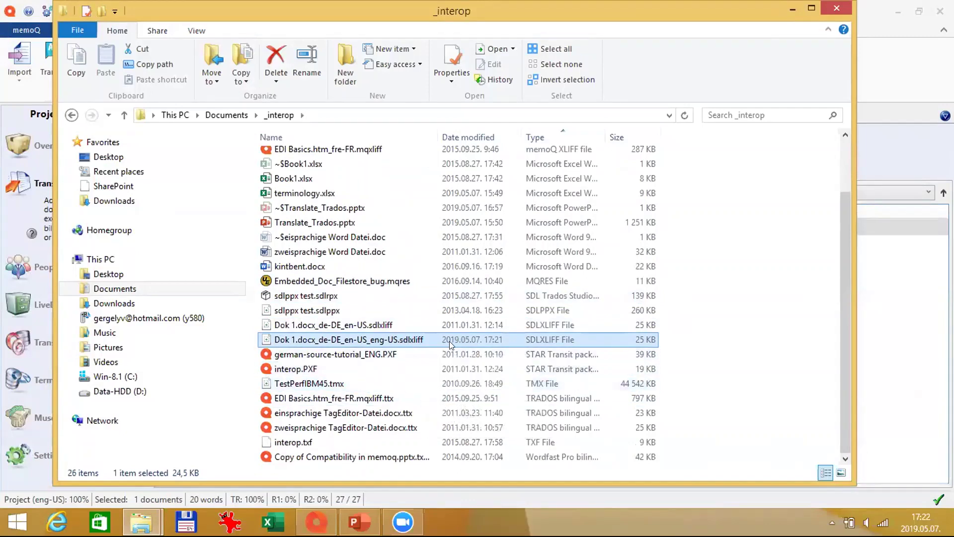
{"action": "left_click", "coordinate": [347, 309]}
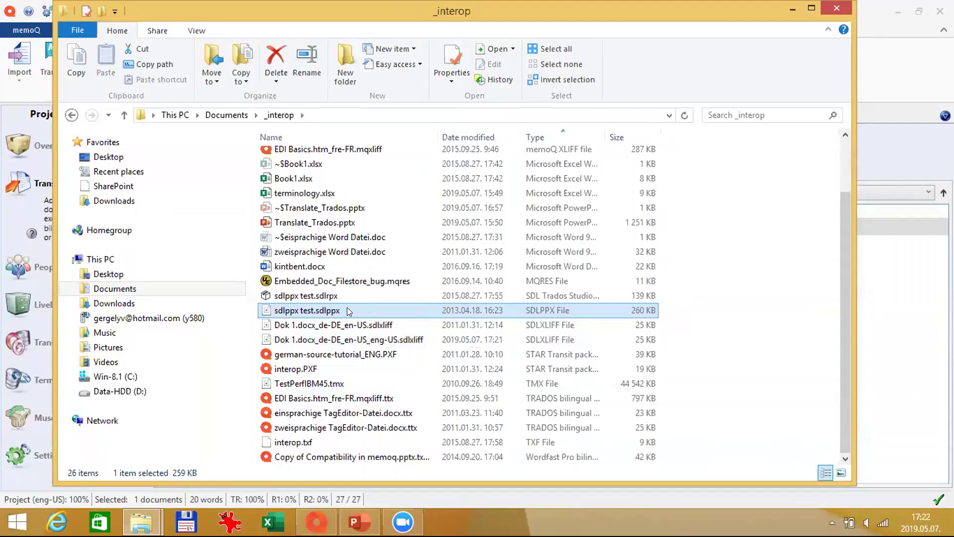
{"action": "right_click", "coordinate": [346, 309]}
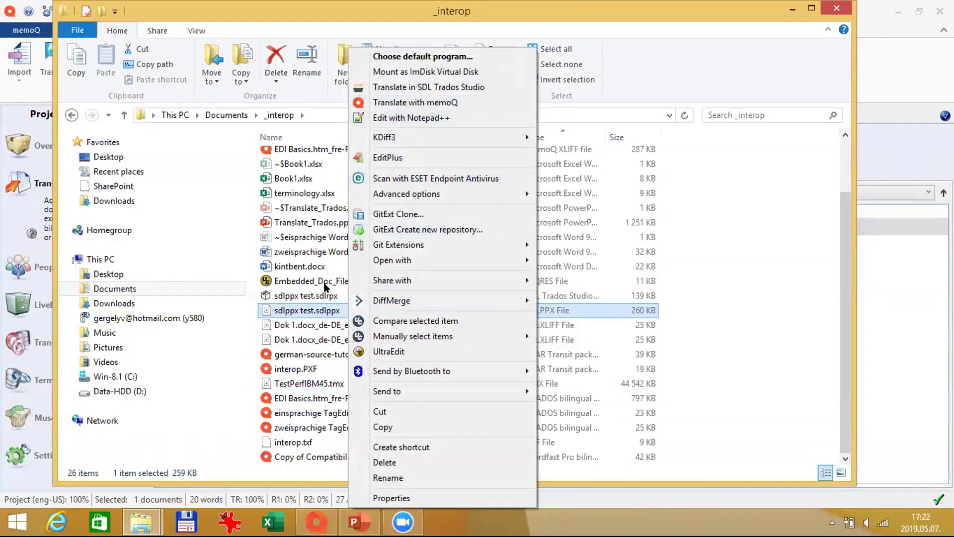
{"action": "left_click", "coordinate": [279, 309]}
{"action": "key", "text": "Escape"}
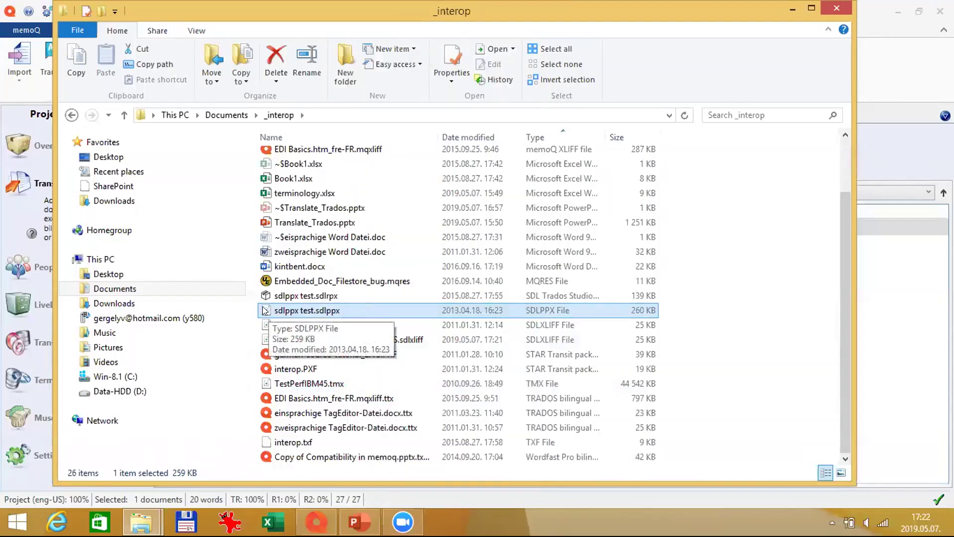
{"action": "right_click", "coordinate": [290, 311]}
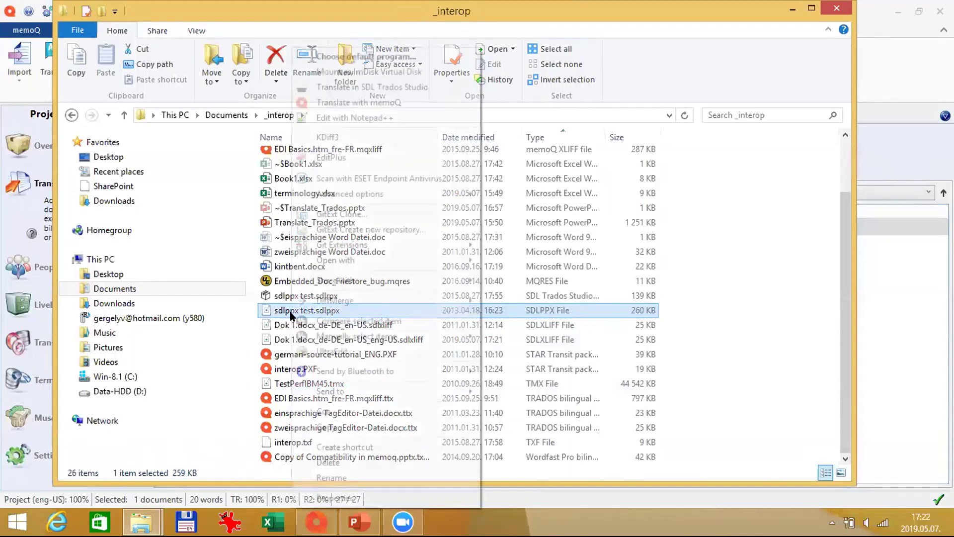
{"action": "left_click", "coordinate": [371, 102]}
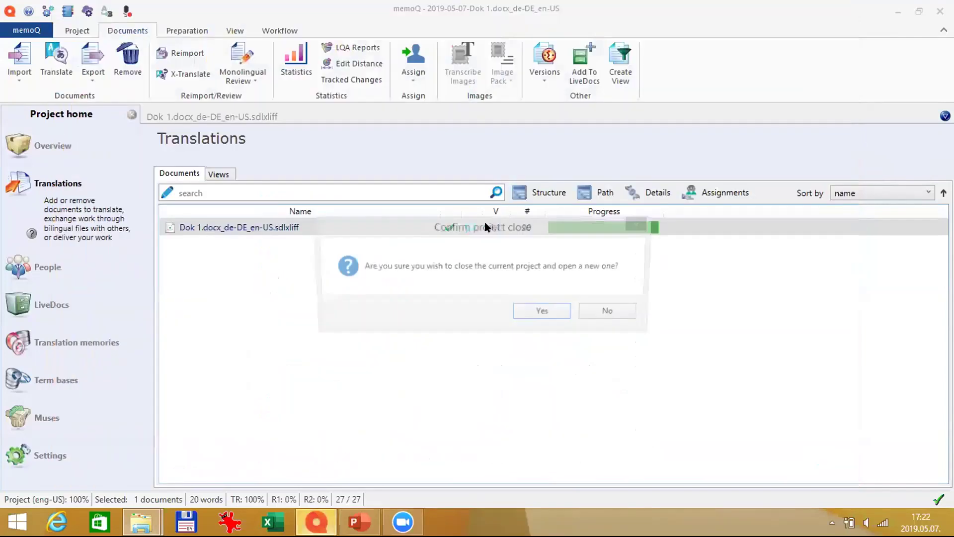
{"action": "left_click", "coordinate": [555, 316]}
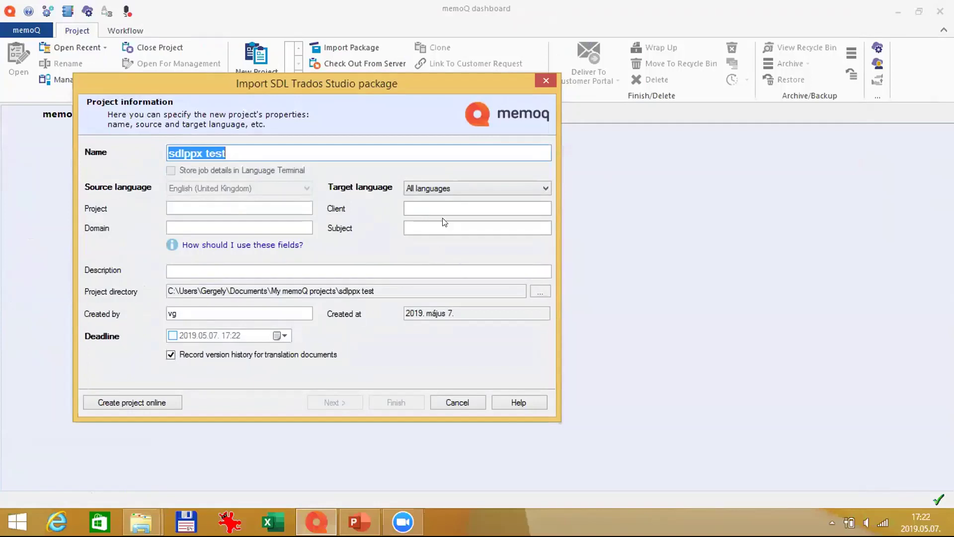
Name the new project for the imported package sdlppx test demo.
{"action": "left_click", "coordinate": [452, 189]}
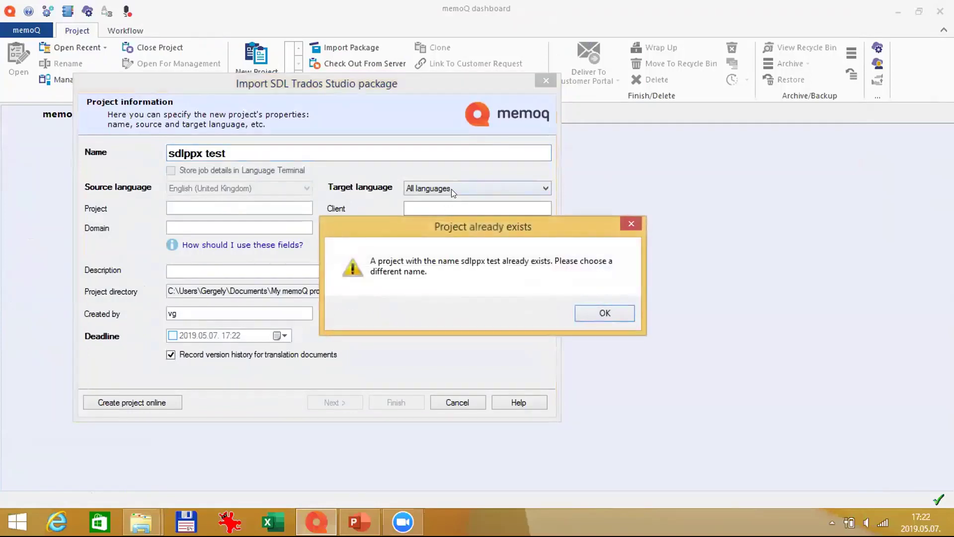
{"action": "left_click", "coordinate": [604, 314]}
{"action": "left_click", "coordinate": [293, 155]}
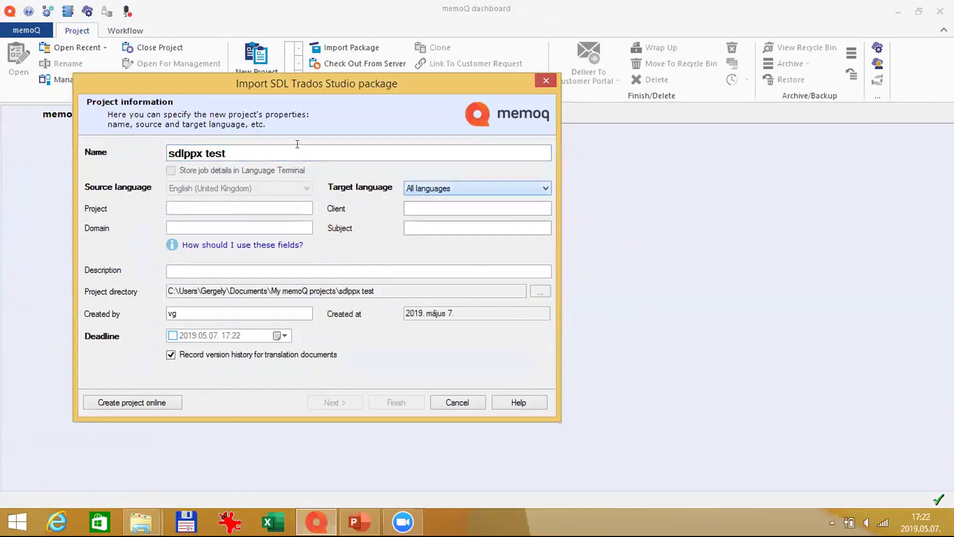
{"action": "type", "text": "demo"}
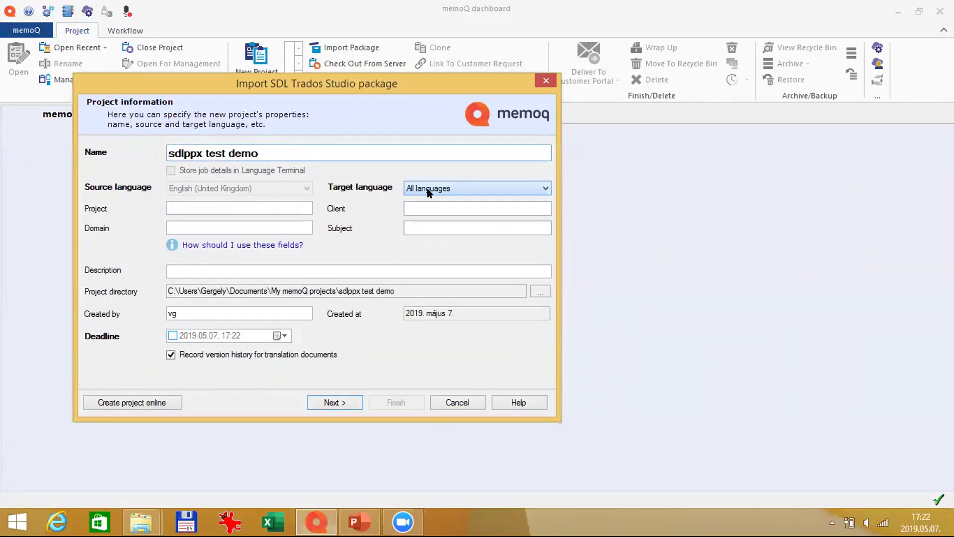
Choose Hungarian as the only target language and import the package with its translation memories and term bases included.
{"action": "left_click", "coordinate": [458, 191]}
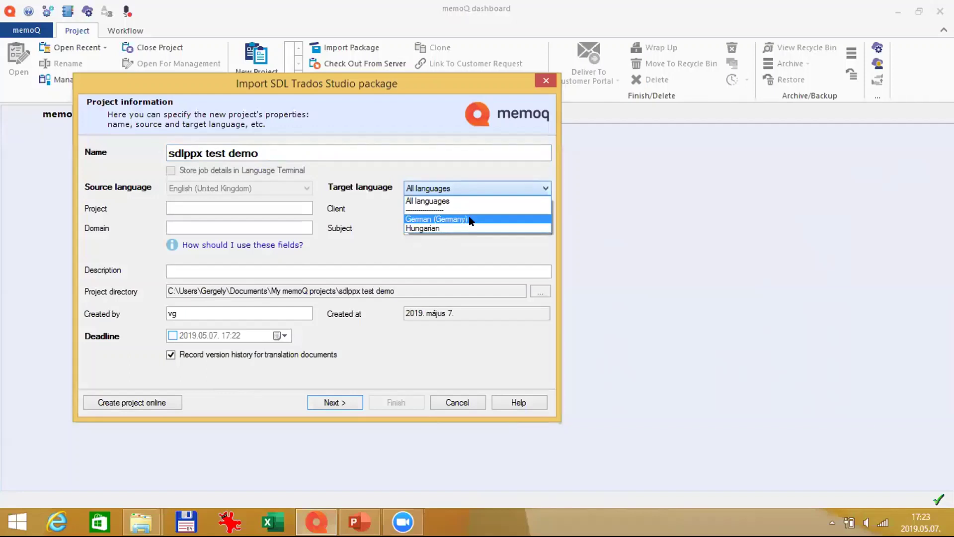
{"action": "left_click", "coordinate": [439, 228]}
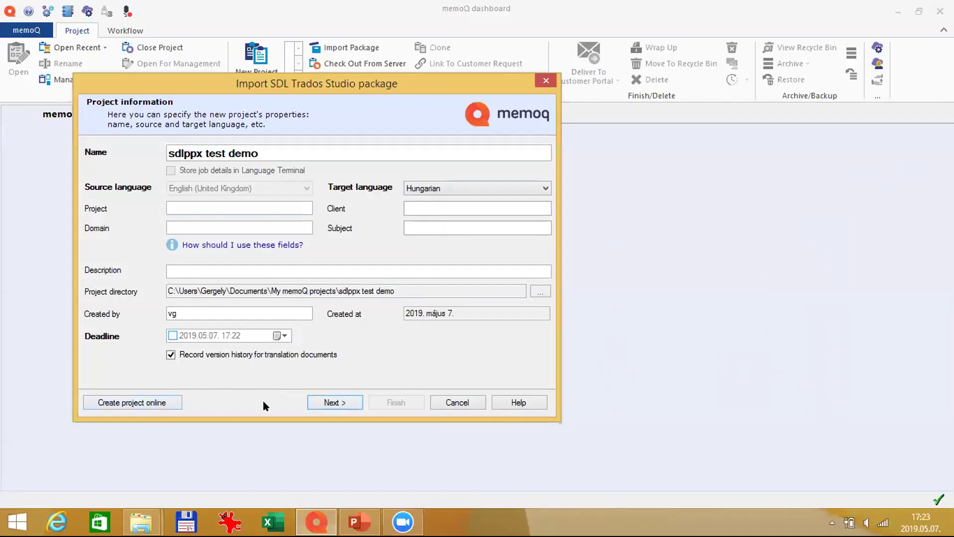
{"action": "left_click", "coordinate": [346, 405]}
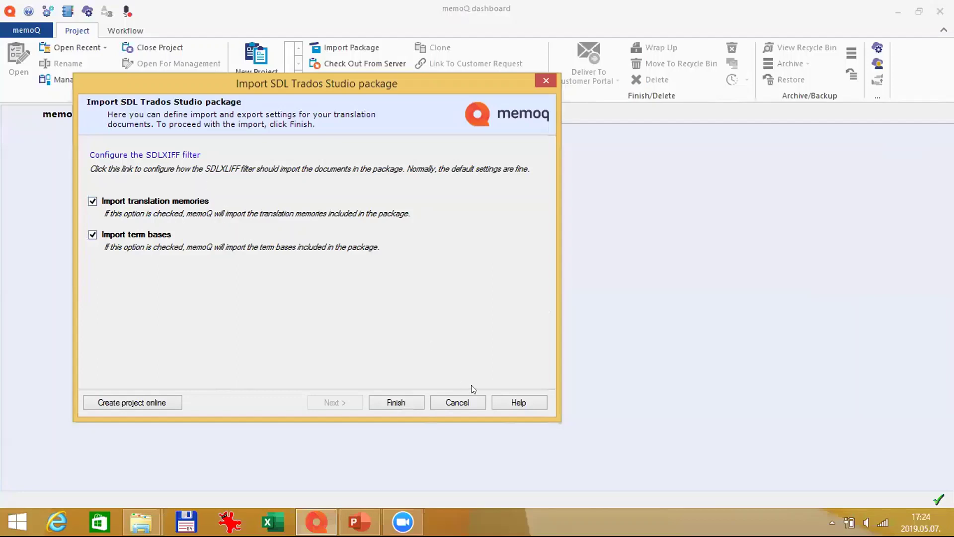
{"action": "left_click", "coordinate": [396, 402]}
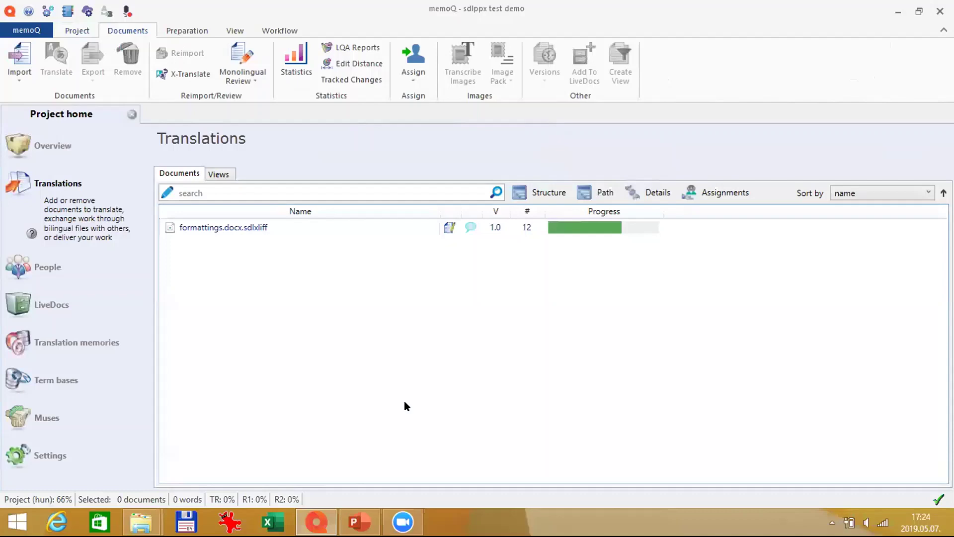
Check which translation memory and term base are attached to the imported project, and return to its document list.
{"action": "left_click", "coordinate": [250, 227]}
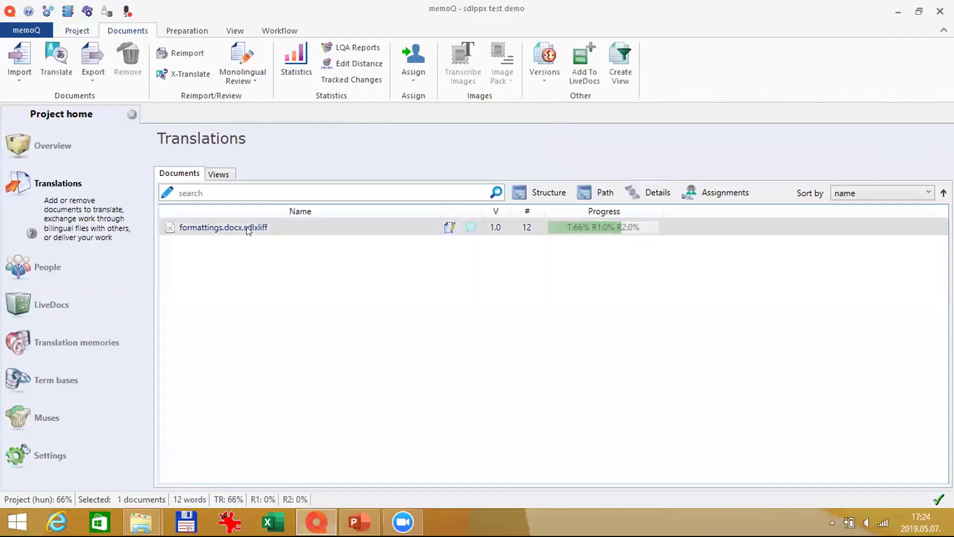
{"action": "left_click", "coordinate": [66, 345]}
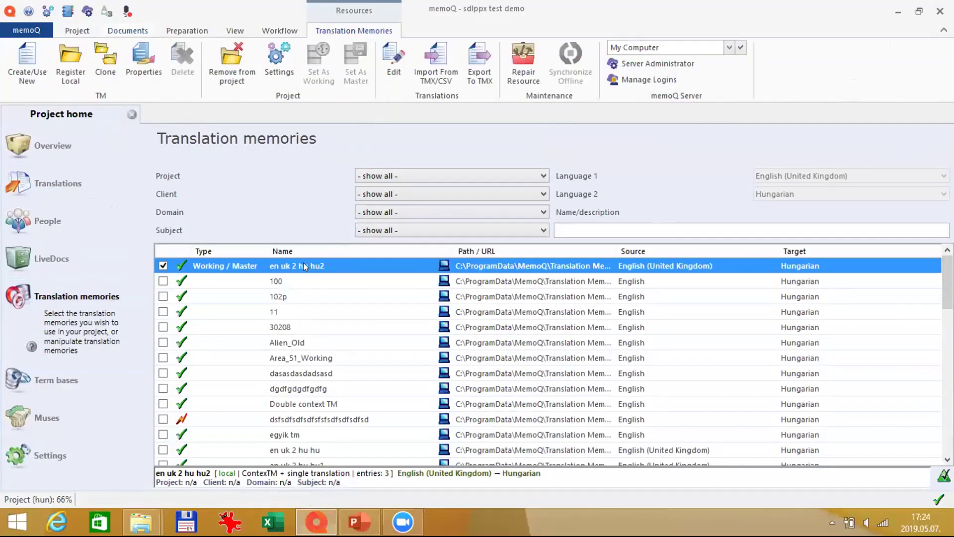
{"action": "left_click", "coordinate": [62, 379]}
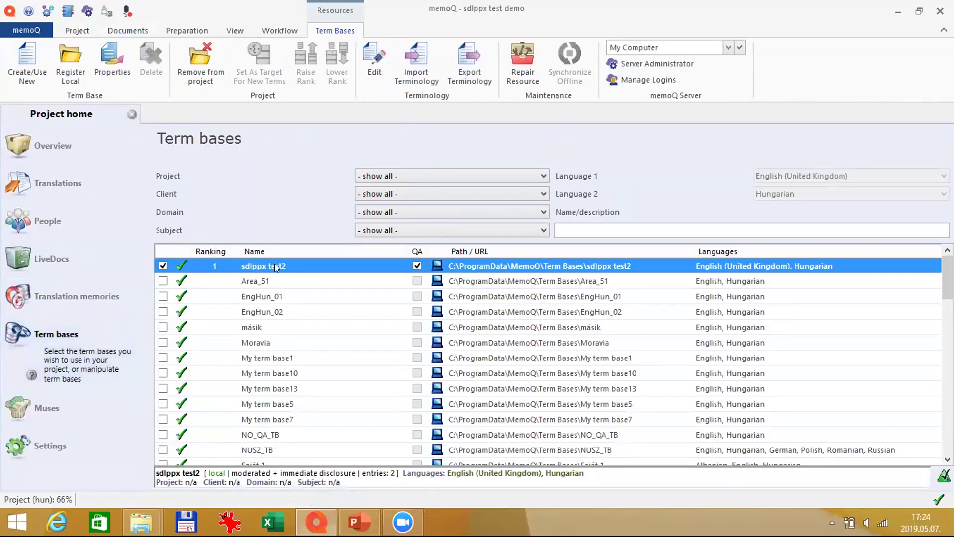
{"action": "left_click", "coordinate": [64, 186]}
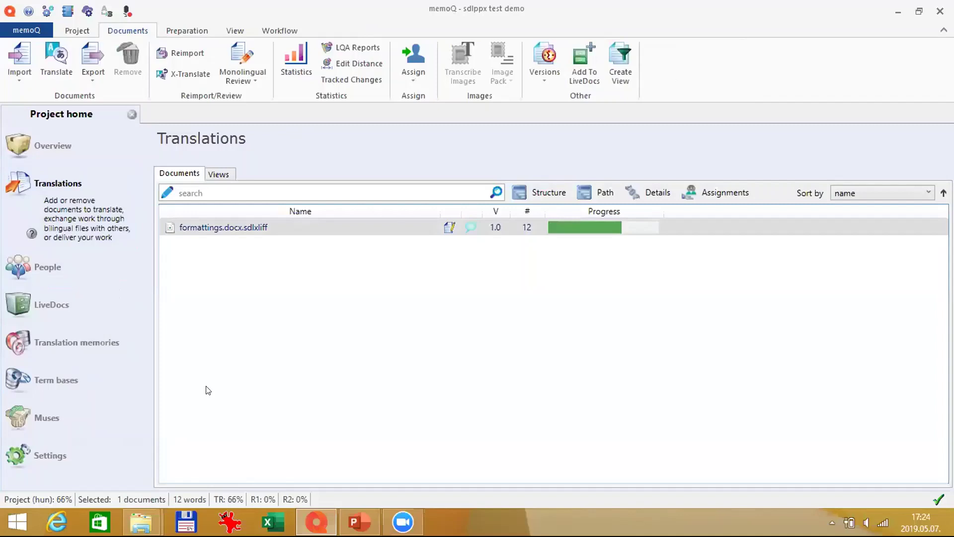
Open formattings.docx.sdlxliff in the translation editor and examine the match rates, statuses and translation results of its three segments.
{"action": "double_click", "coordinate": [271, 227]}
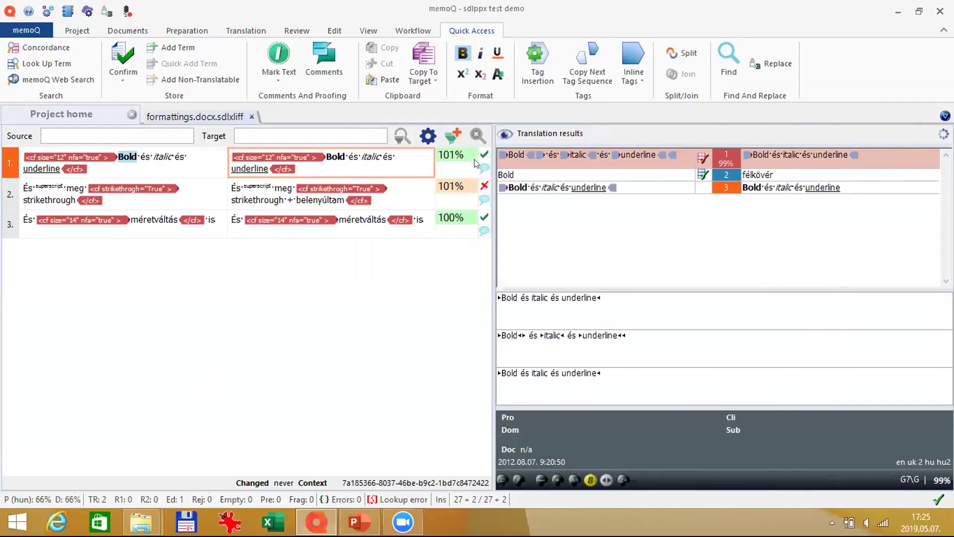
{"action": "left_click", "coordinate": [450, 188]}
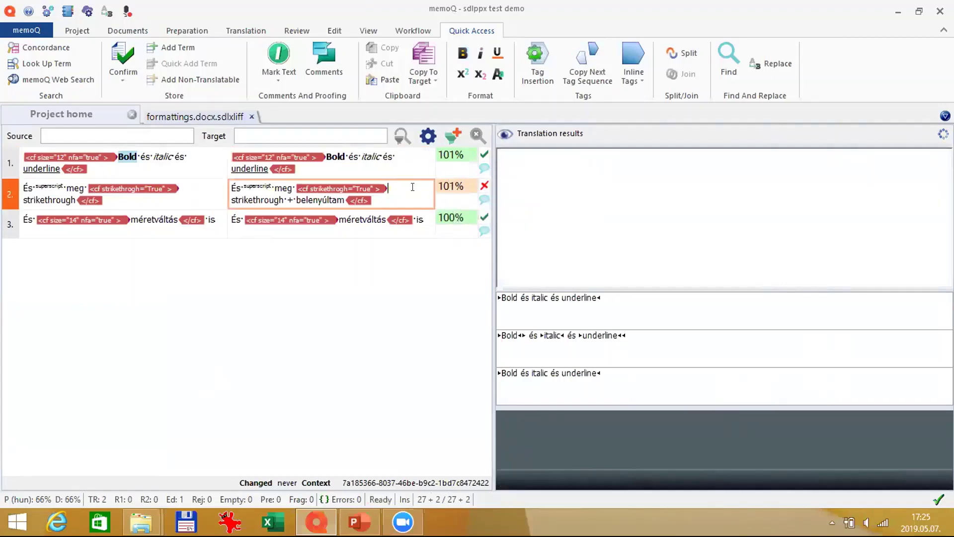
{"action": "left_click", "coordinate": [450, 162]}
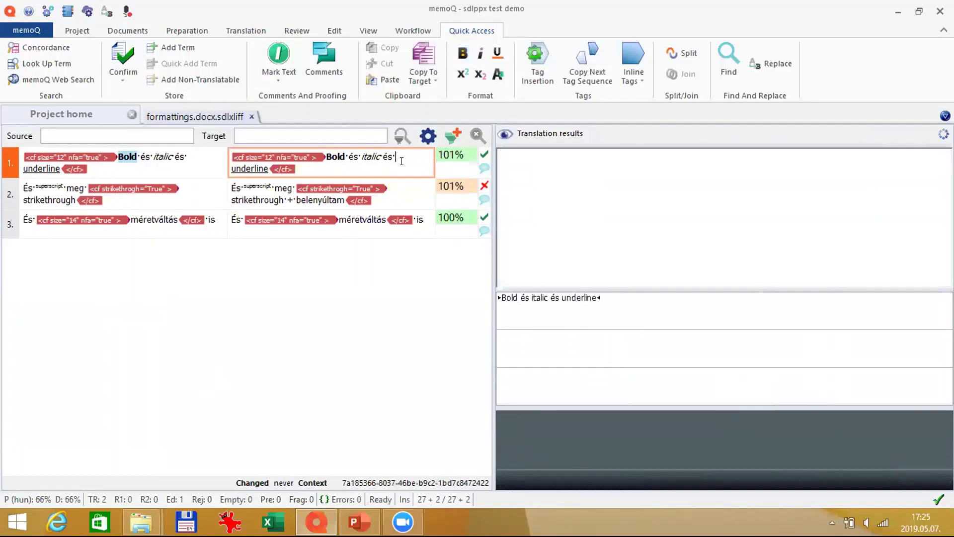
{"action": "left_click", "coordinate": [420, 219]}
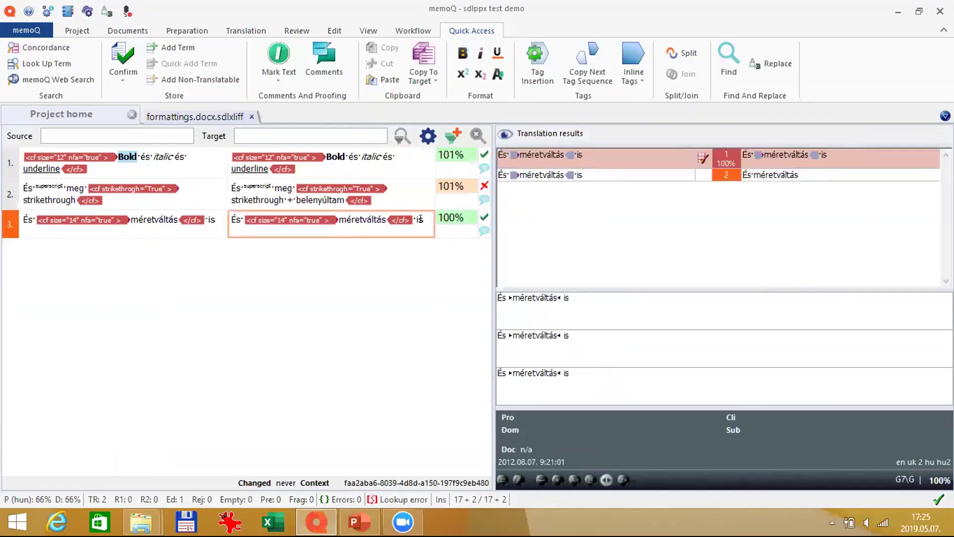
{"action": "left_click", "coordinate": [419, 179]}
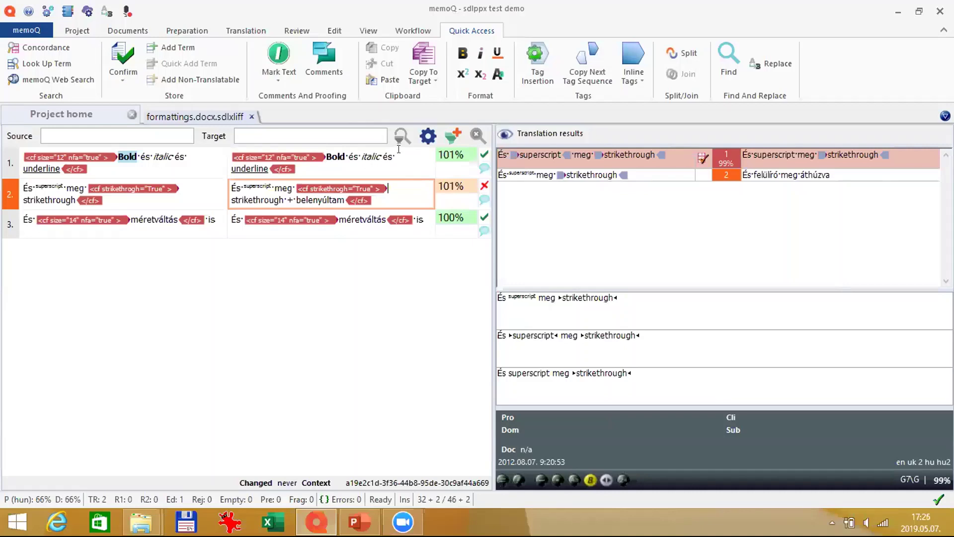
{"action": "left_click", "coordinate": [399, 150]}
{"action": "left_click", "coordinate": [407, 179]}
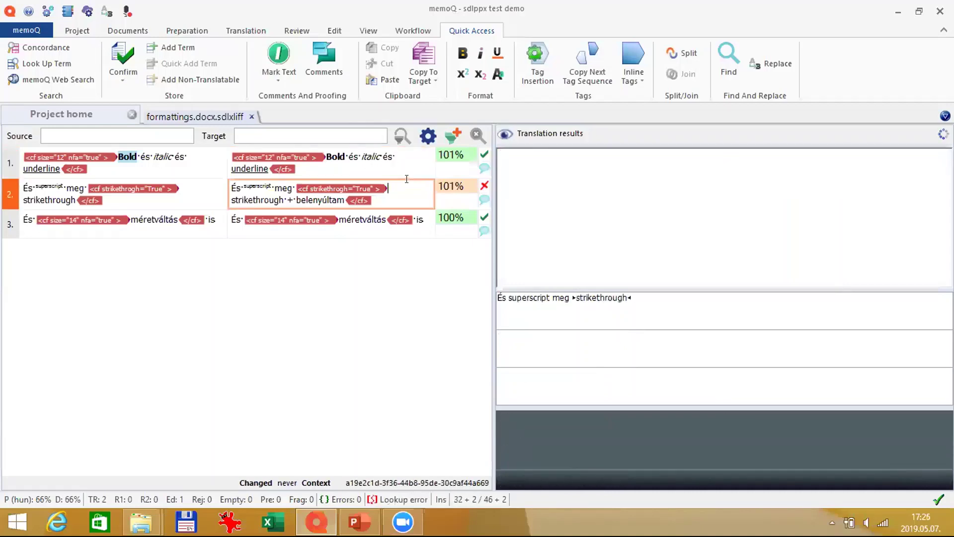
{"action": "left_click", "coordinate": [420, 213]}
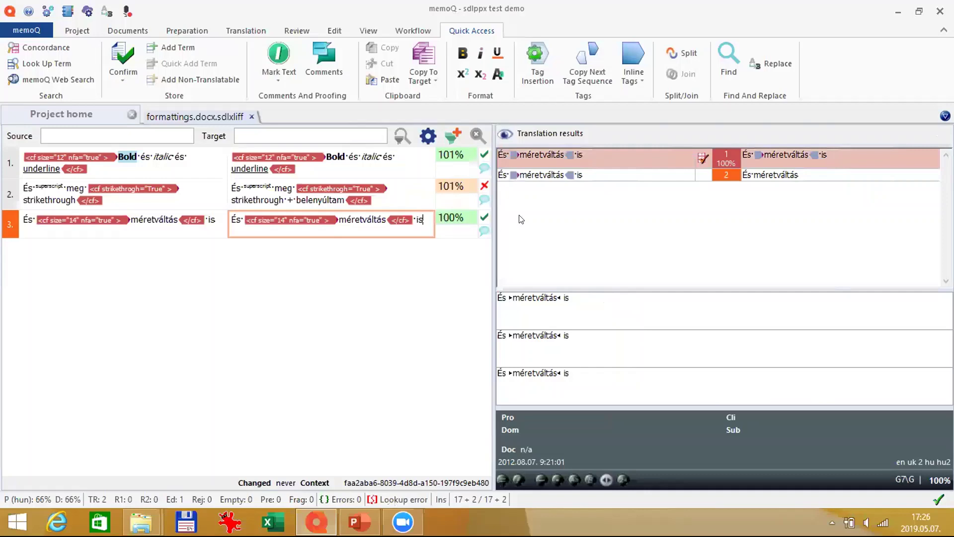
{"action": "left_click", "coordinate": [413, 189]}
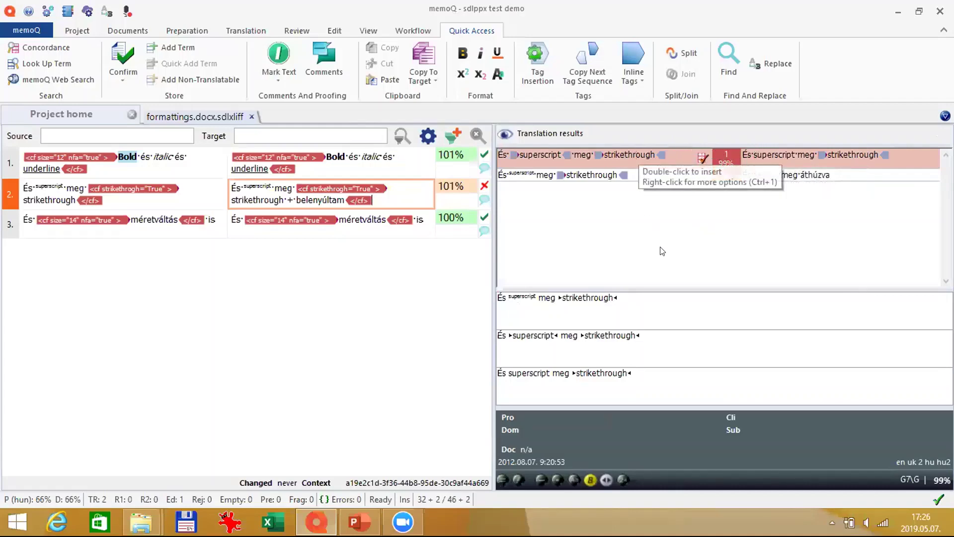
{"action": "left_click", "coordinate": [391, 154]}
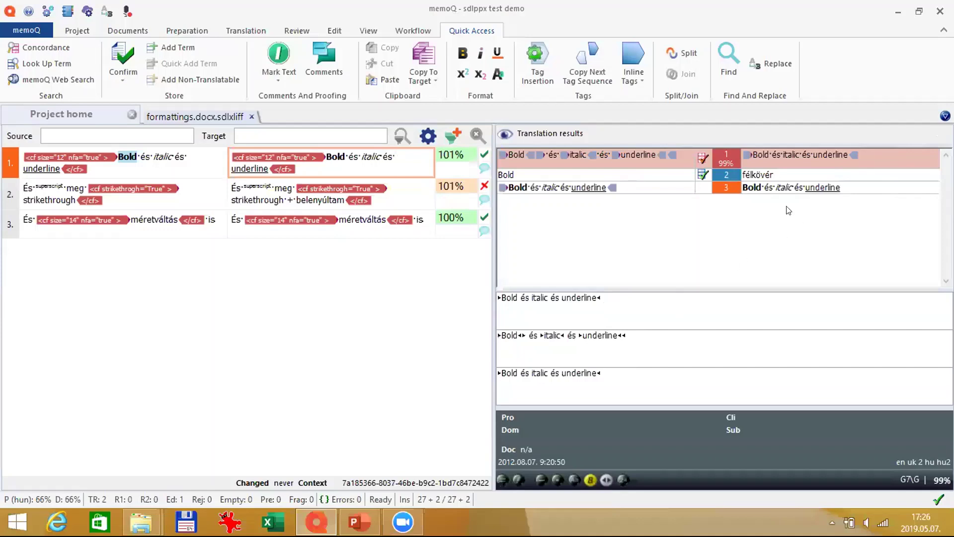
Inspect the details of the term base hit for Bold and of the machine translation suggestion for the first segment.
{"action": "left_click", "coordinate": [731, 174]}
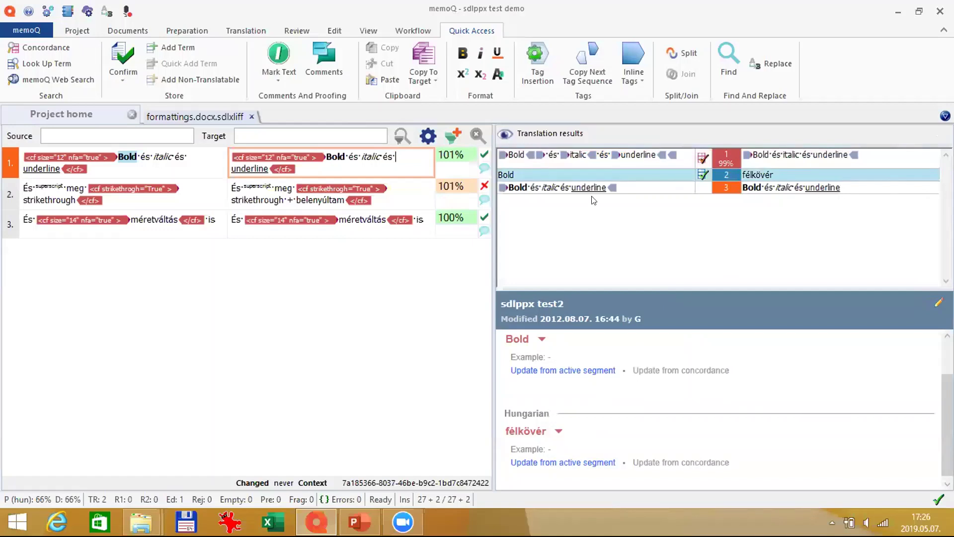
{"action": "left_click", "coordinate": [754, 187]}
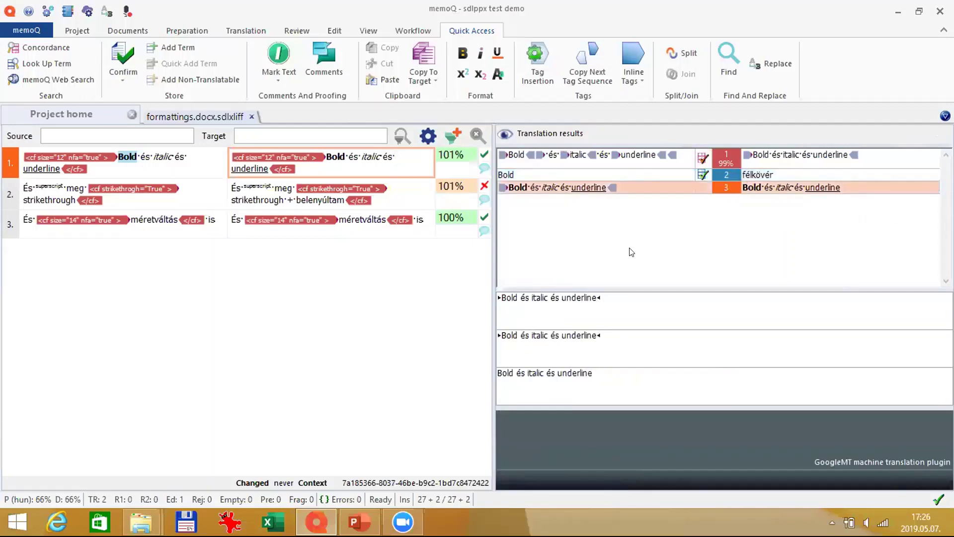
{"action": "left_click", "coordinate": [652, 173]}
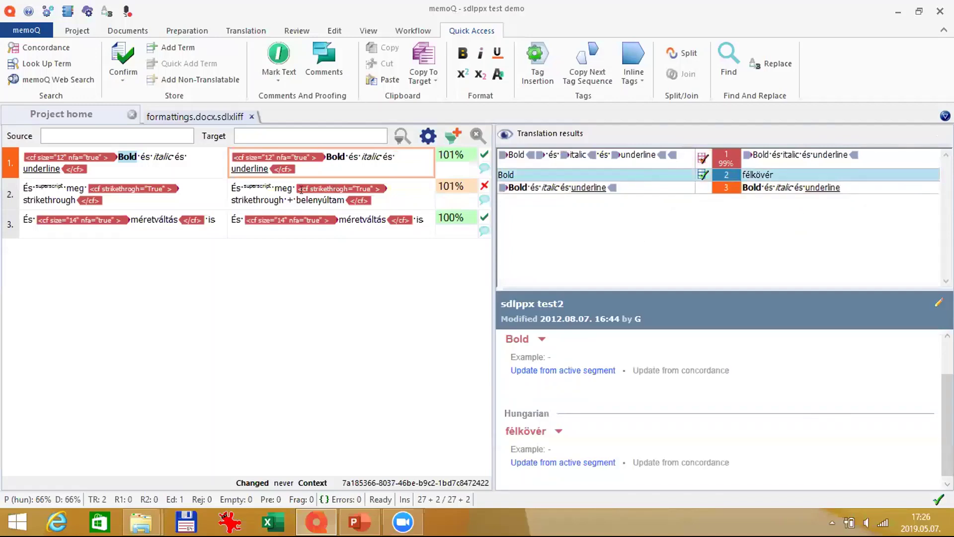
Return to the project's document list and export formattings.docx.sdlxliff to its stored path as a return package.
{"action": "left_click", "coordinate": [73, 112]}
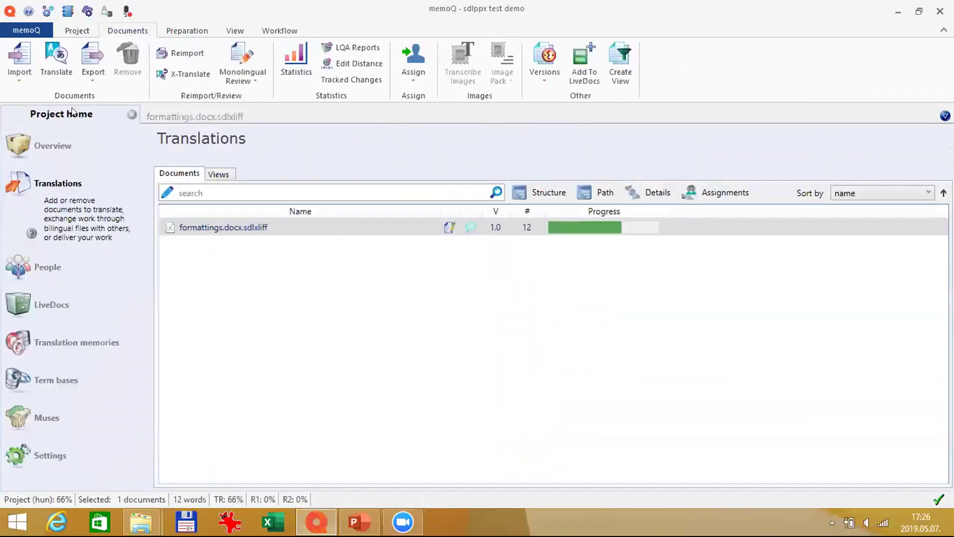
{"action": "right_click", "coordinate": [228, 225]}
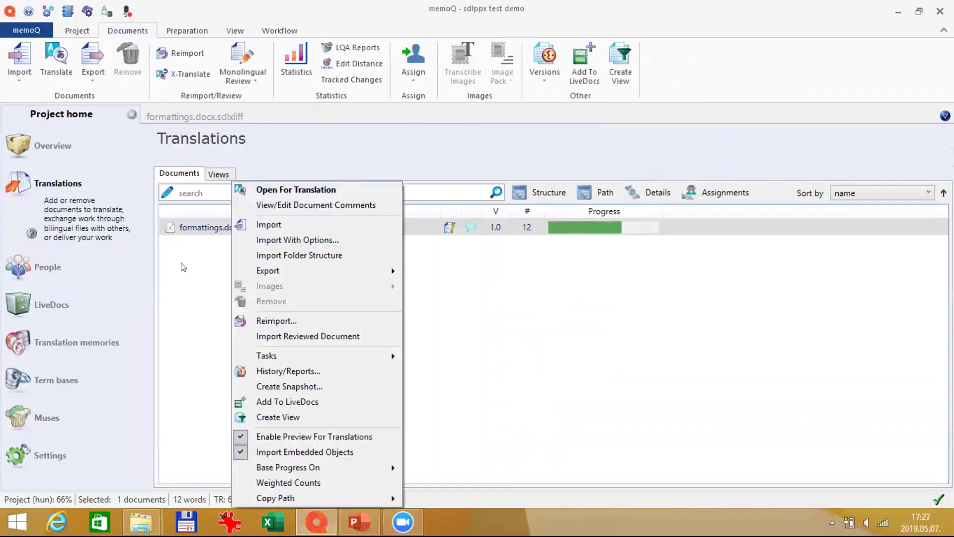
{"action": "left_click", "coordinate": [182, 265]}
{"action": "left_click", "coordinate": [240, 227]}
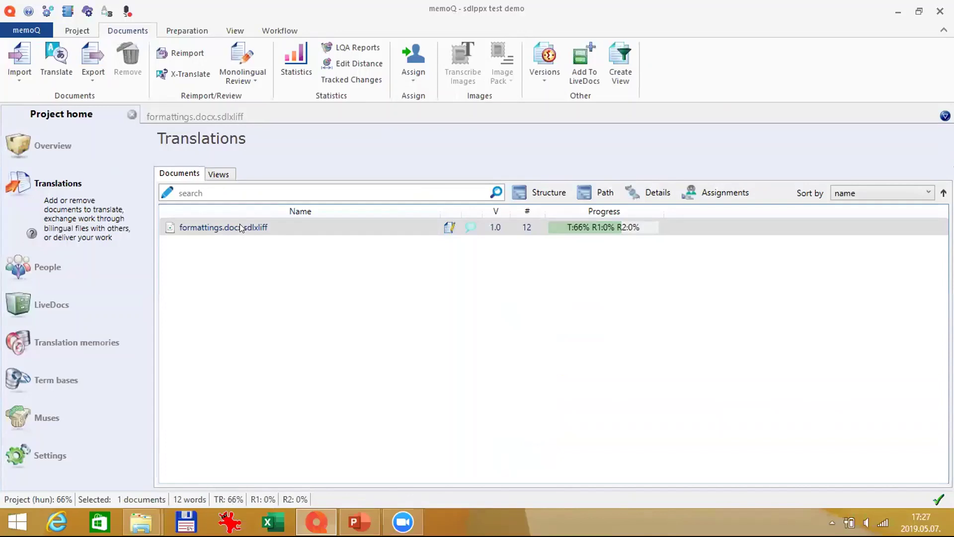
{"action": "right_click", "coordinate": [240, 226]}
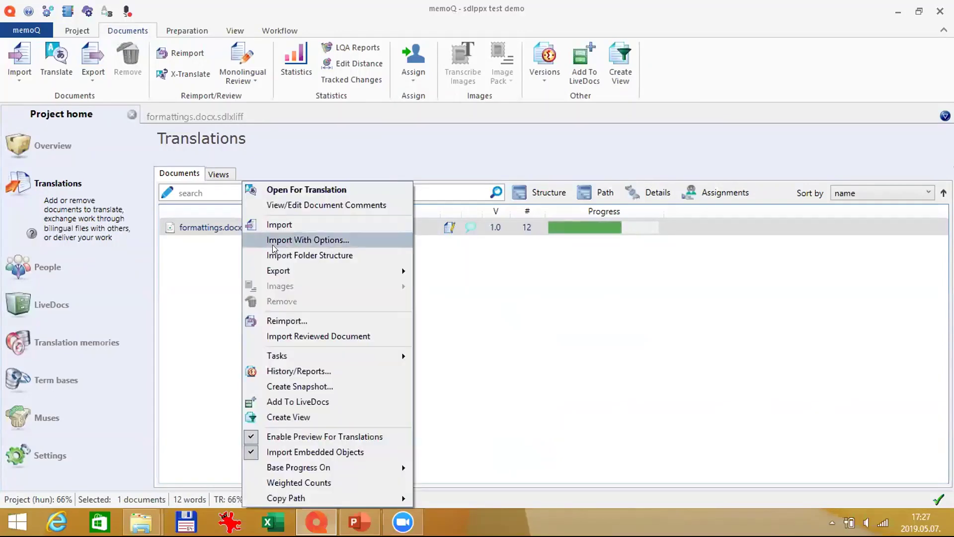
{"action": "mouse_move", "coordinate": [317, 276]}
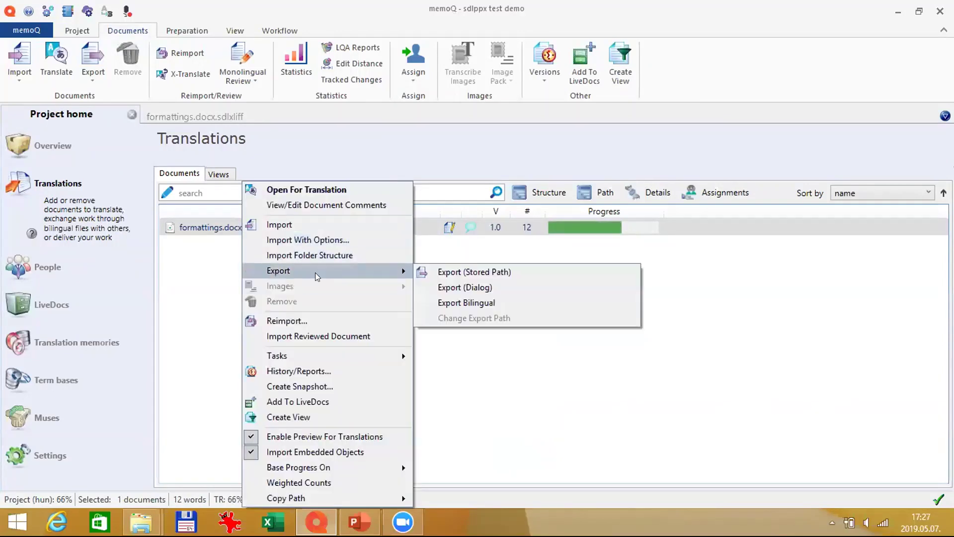
{"action": "left_click", "coordinate": [487, 274]}
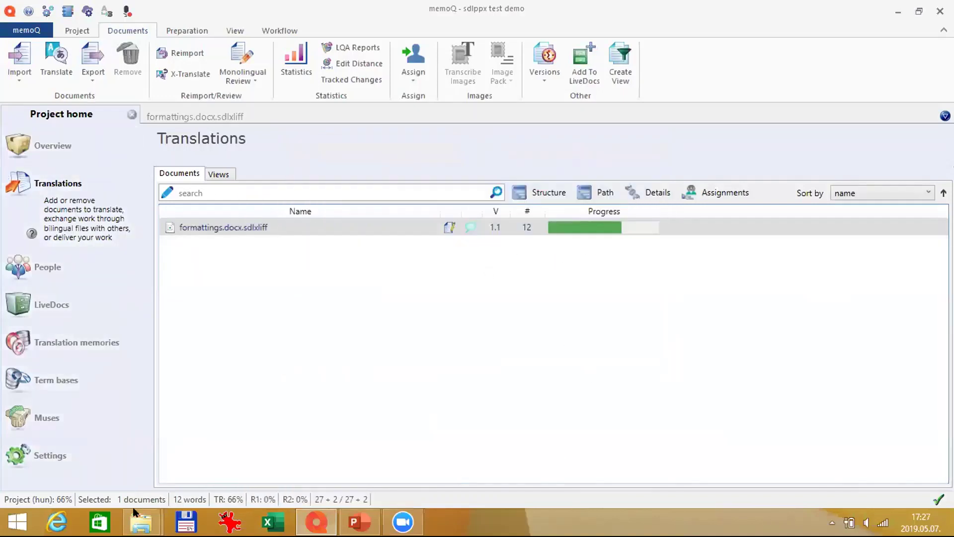
Switch to File Explorer, sort the _interop folder by modification date and select the return package sdlppx test.sdlrpx.
{"action": "mouse_move", "coordinate": [138, 510]}
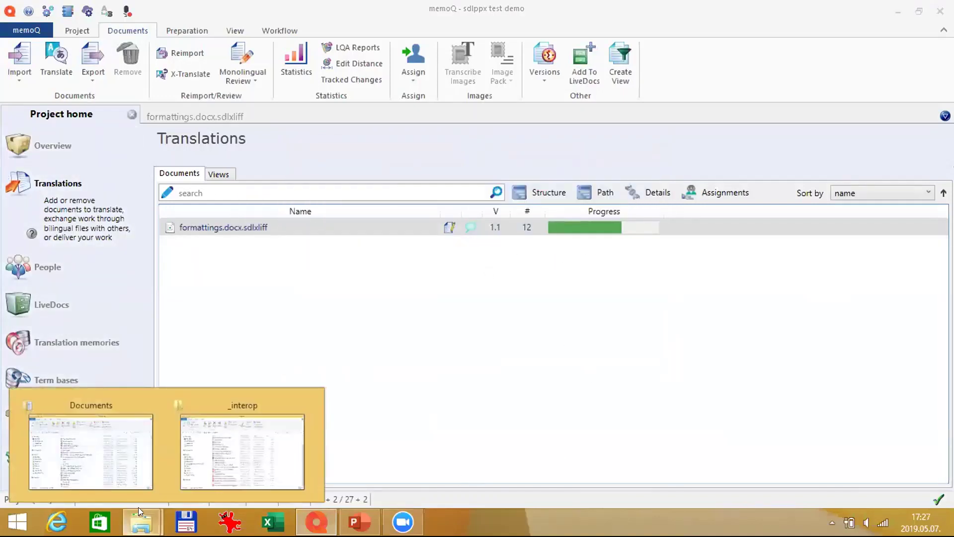
{"action": "left_click", "coordinate": [230, 453]}
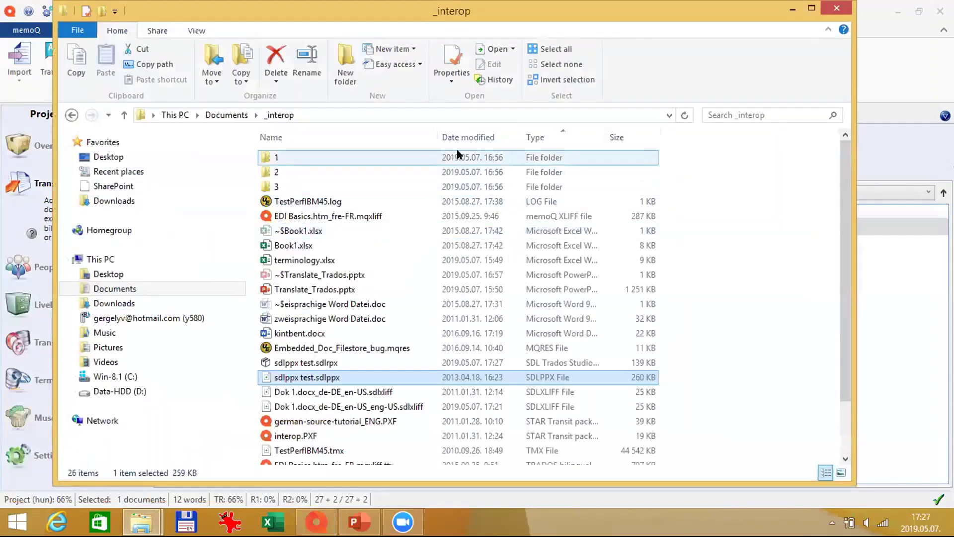
{"action": "left_click", "coordinate": [471, 137]}
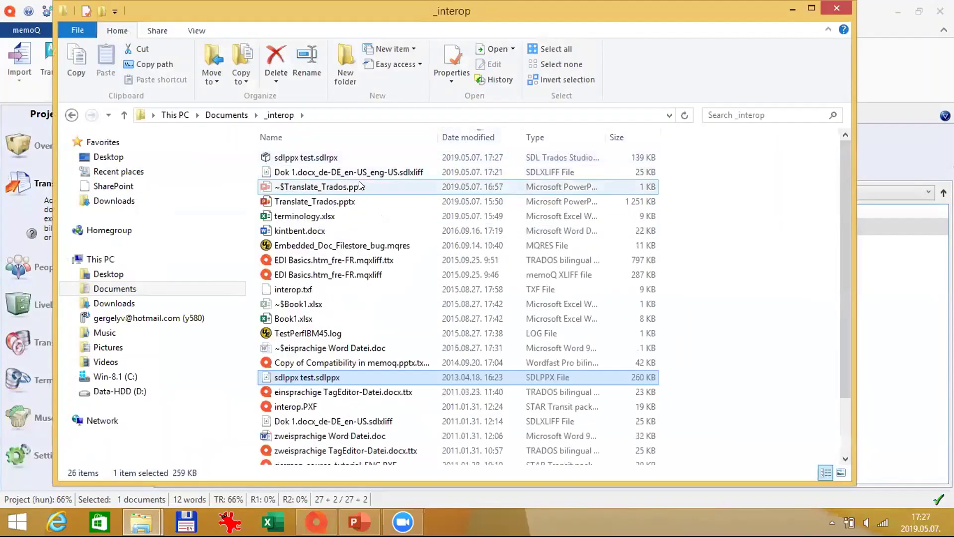
{"action": "left_click", "coordinate": [331, 151]}
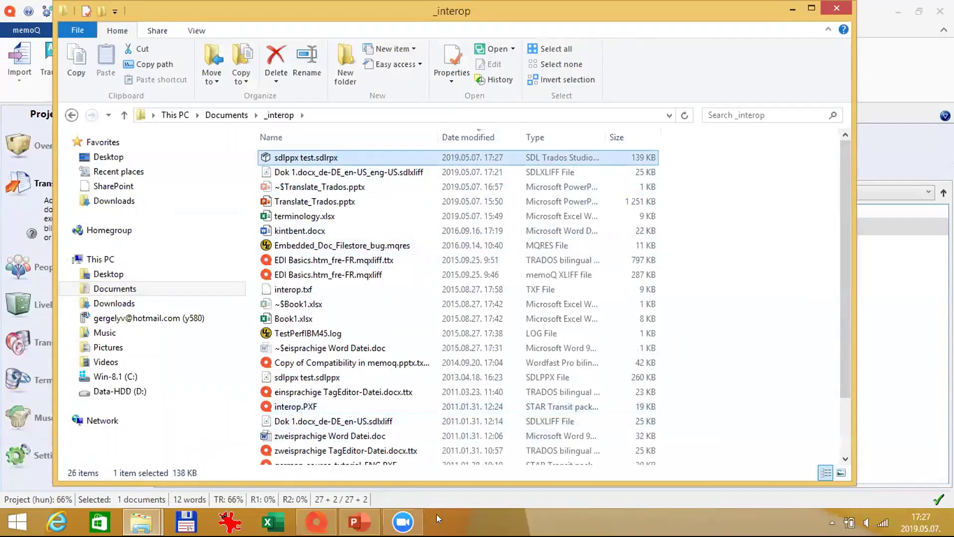
Switch to the Translate_Trados.pptx presentation in PowerPoint and start its slide show from the first slide.
{"action": "left_click", "coordinate": [363, 521]}
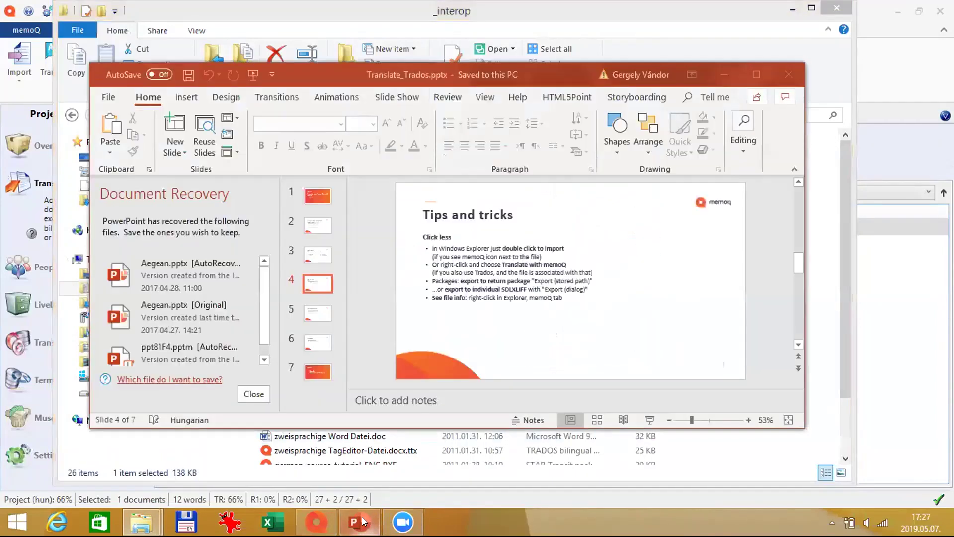
{"action": "left_click", "coordinate": [759, 80]}
{"action": "key", "text": "F5"}
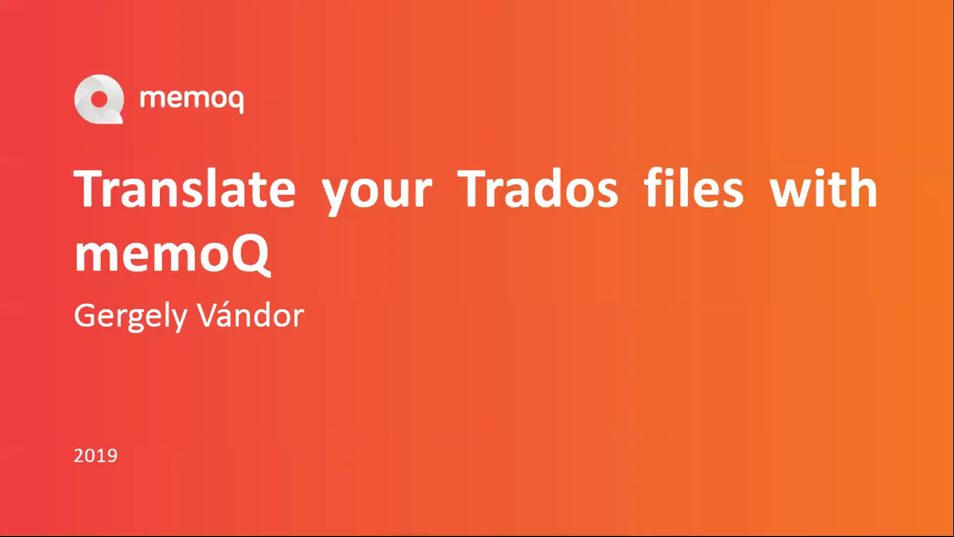